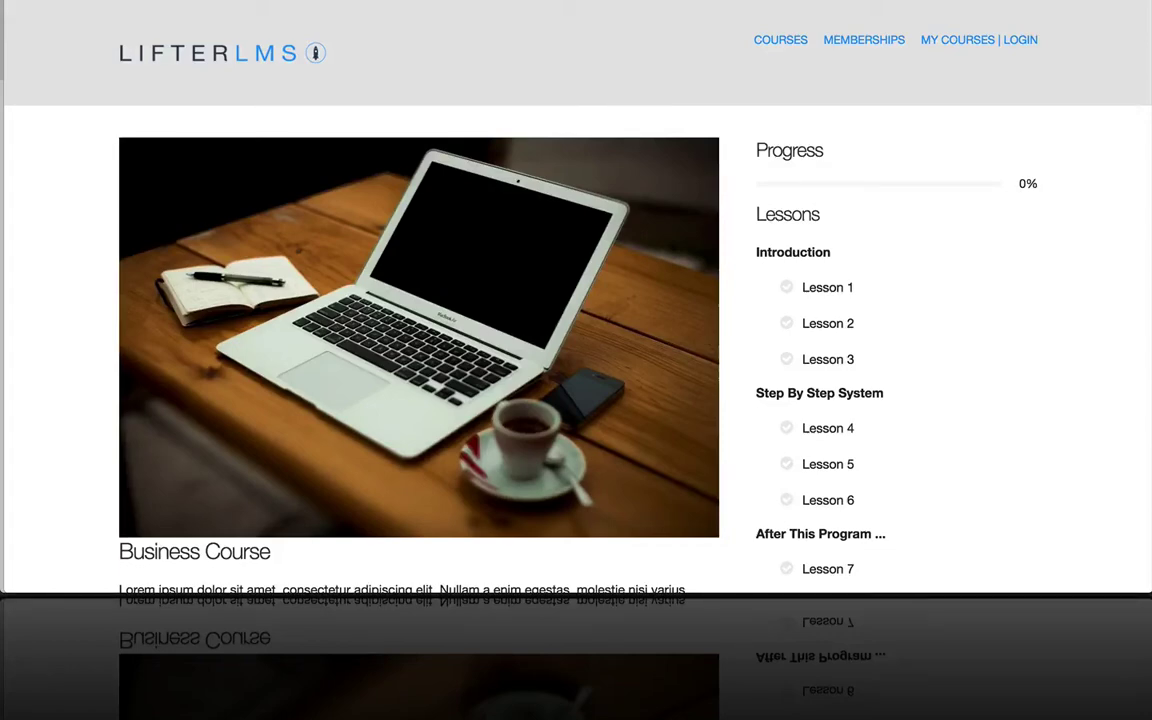
Scroll the Business Course page to its pricing table: $99 one-time, $39/month plan, Gold Membership.
scroll(548, 285, "down", 5)
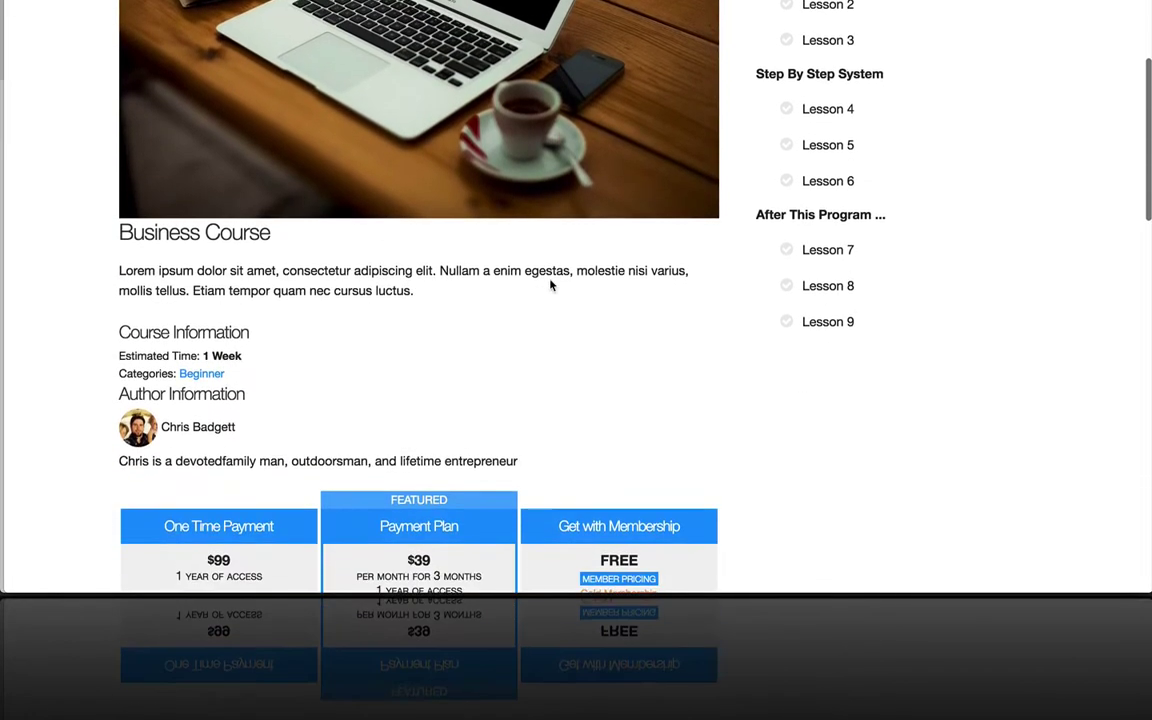
scroll(549, 285, "down", 3)
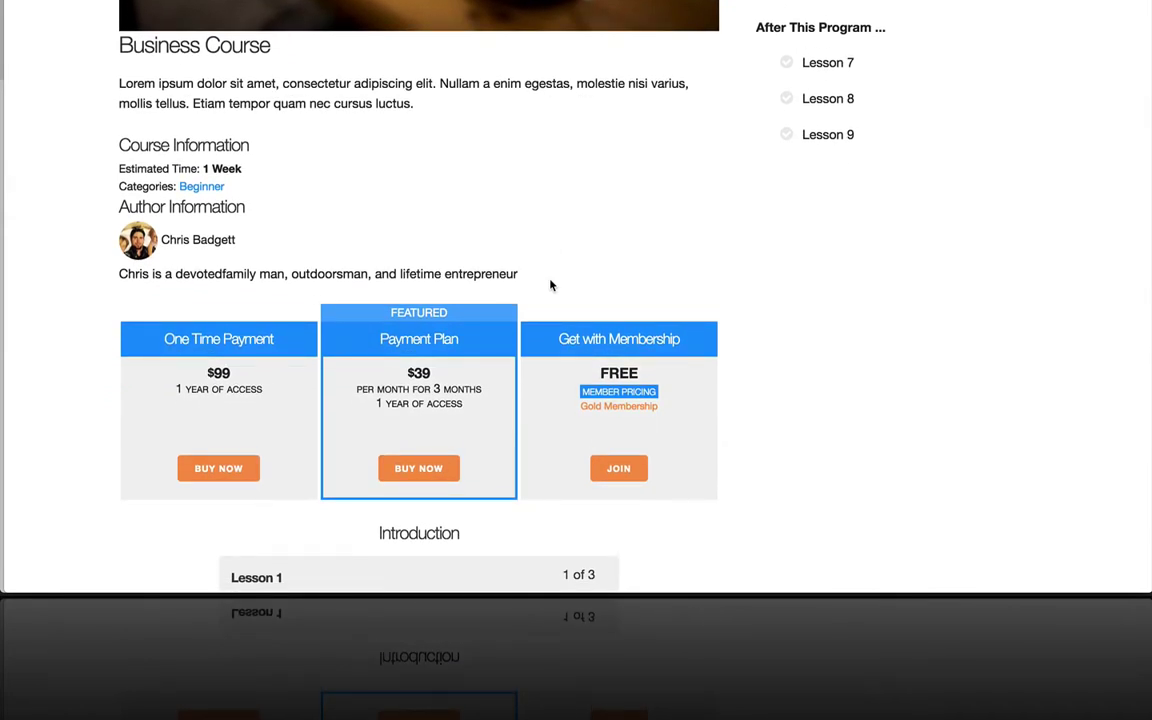
scroll(549, 285, "down", 1)
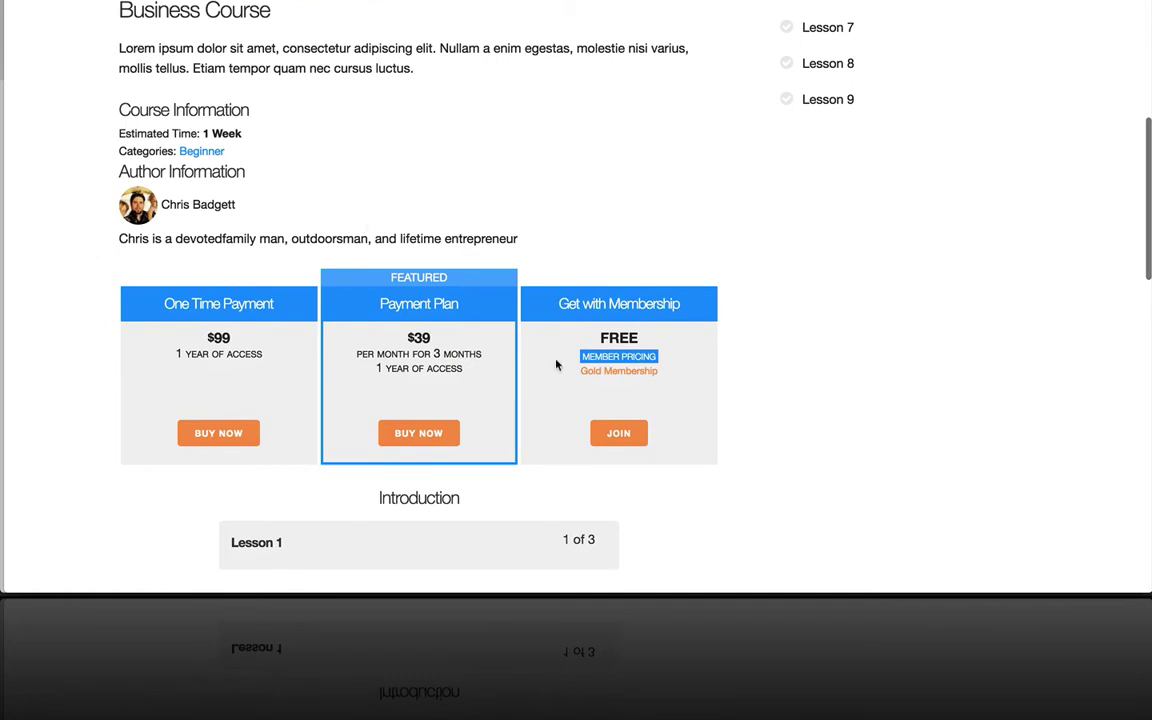
scroll(800, 346, "down", 2)
scroll(800, 346, "up", 1)
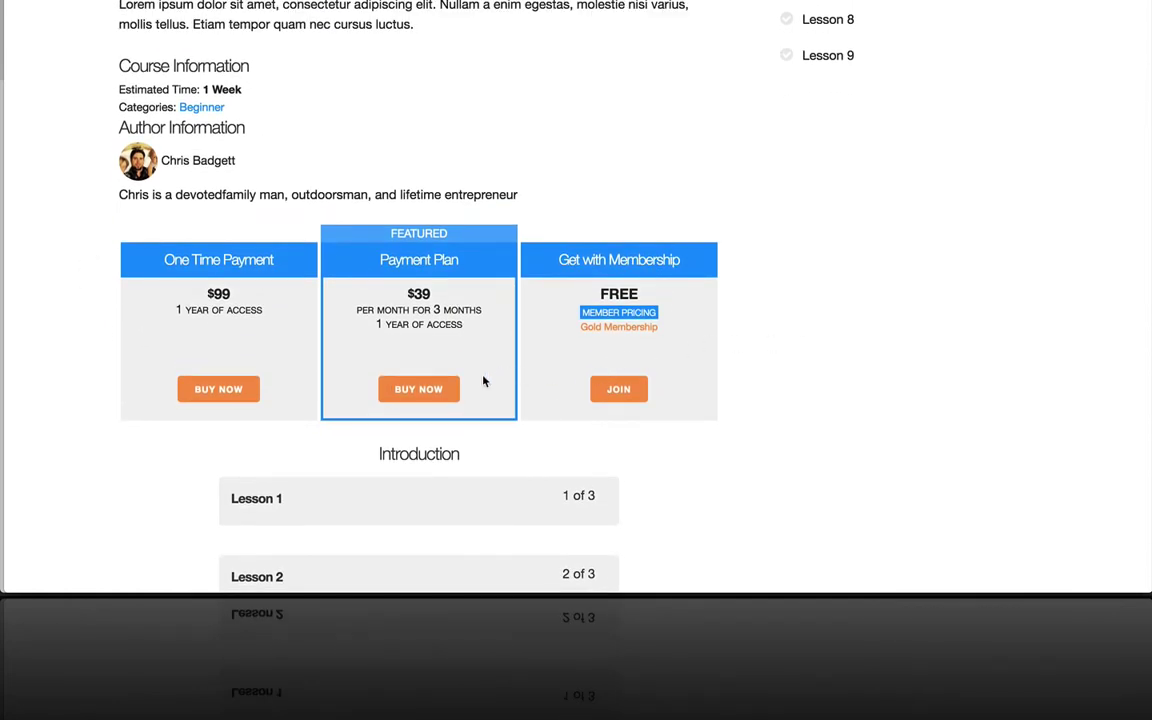
scroll(420, 166, "up", 1)
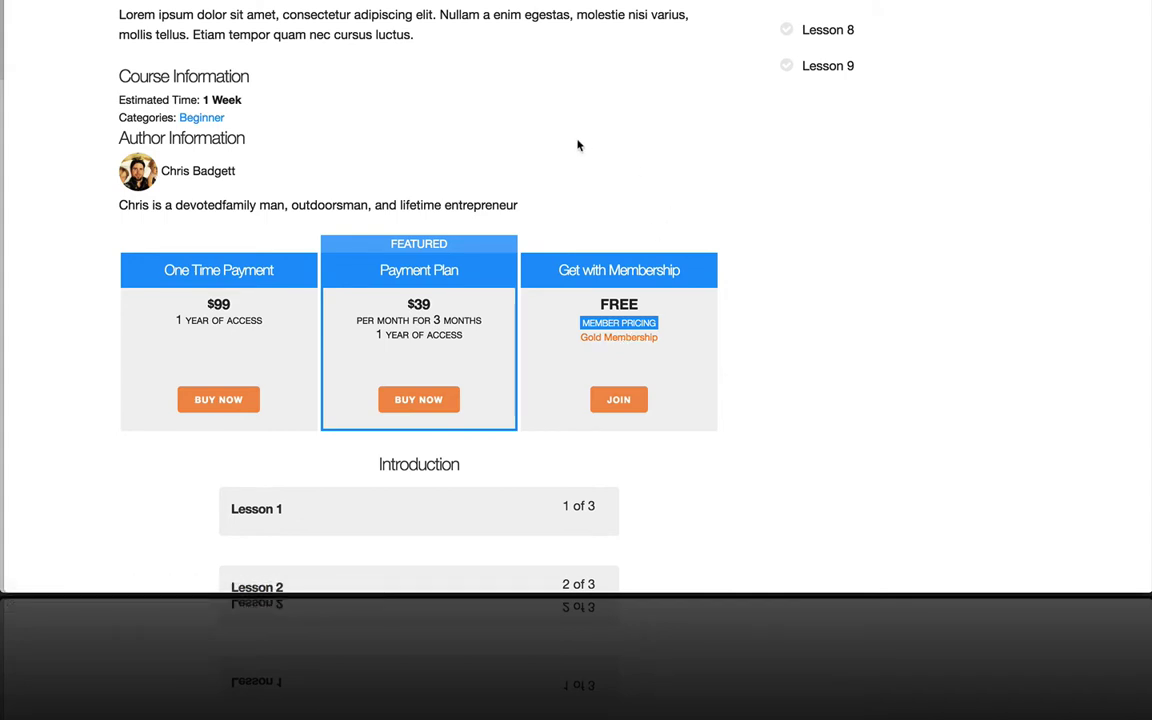
scroll(577, 145, "up", 1)
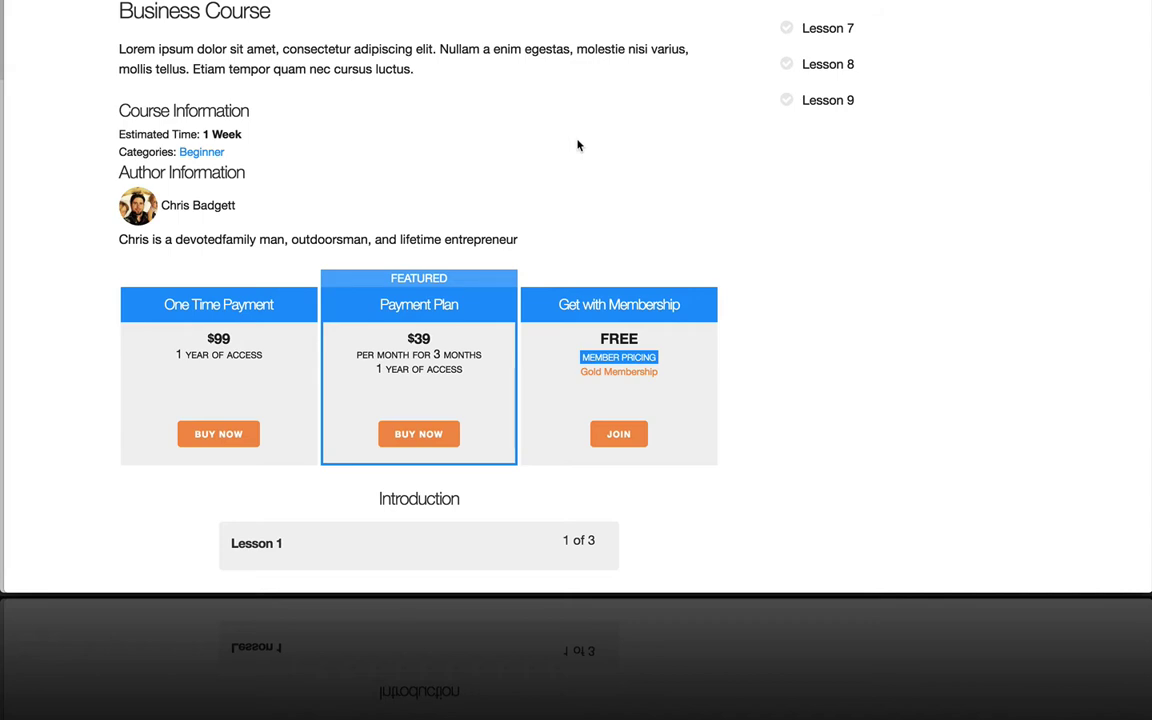
scroll(577, 146, "down", 1)
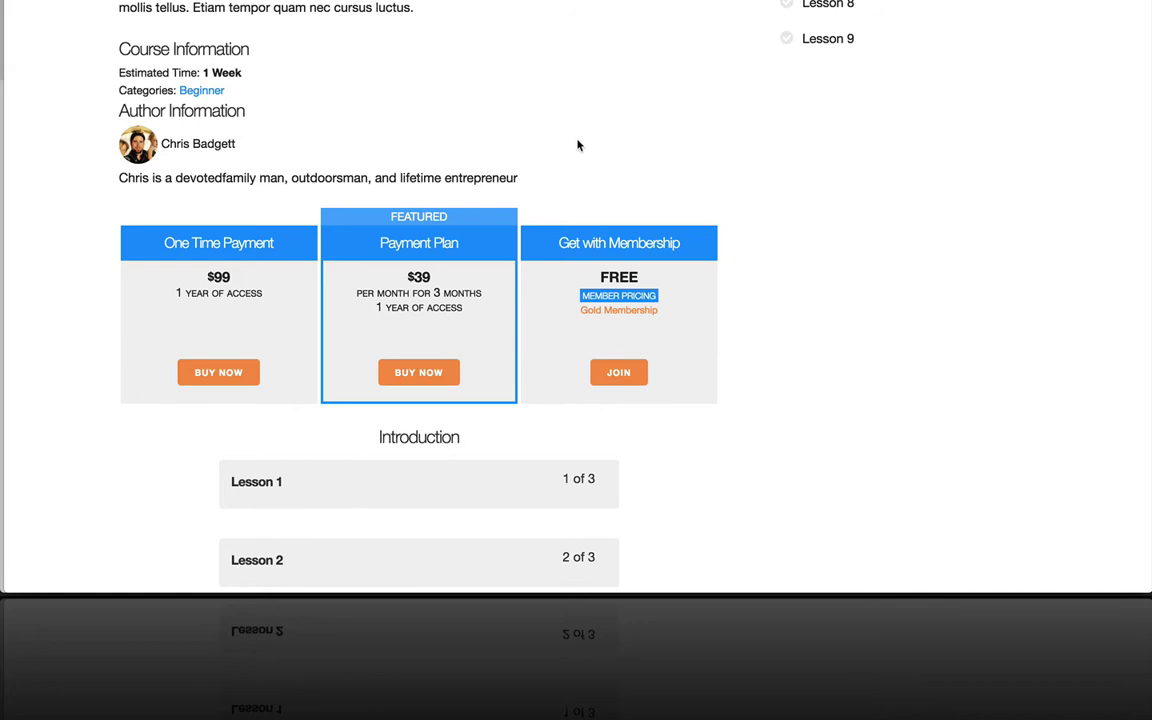
scroll(577, 146, "up", 1)
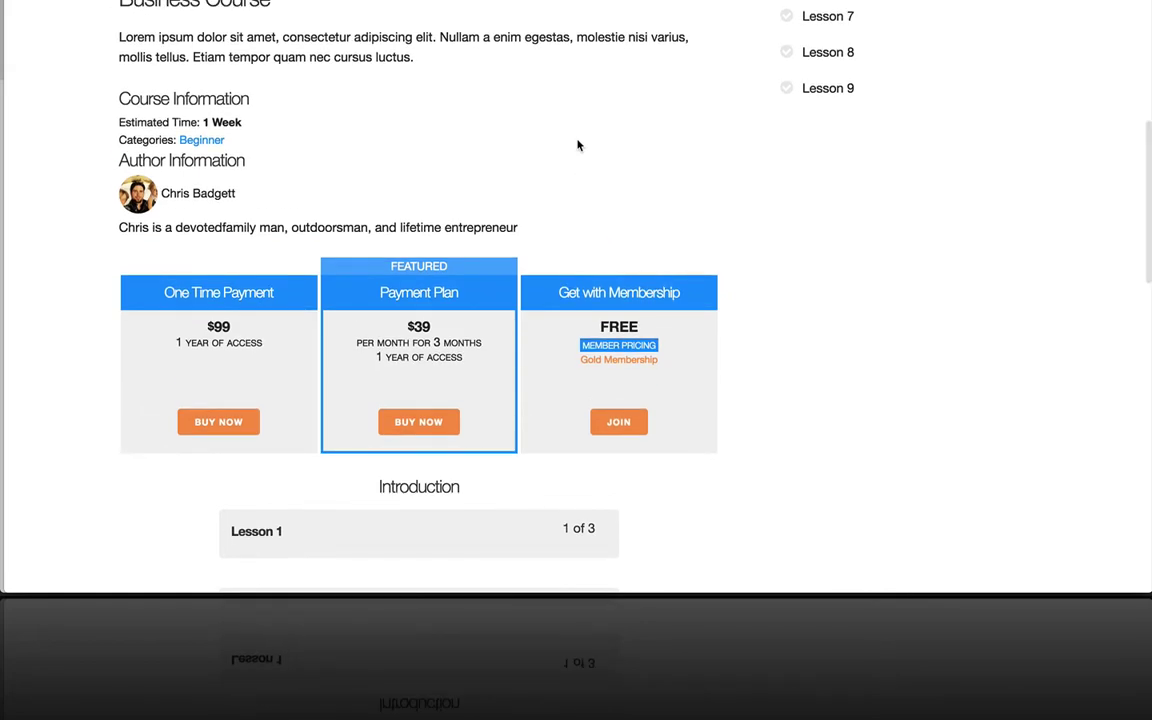
scroll(577, 146, "up", 1)
scroll(577, 146, "down", 2)
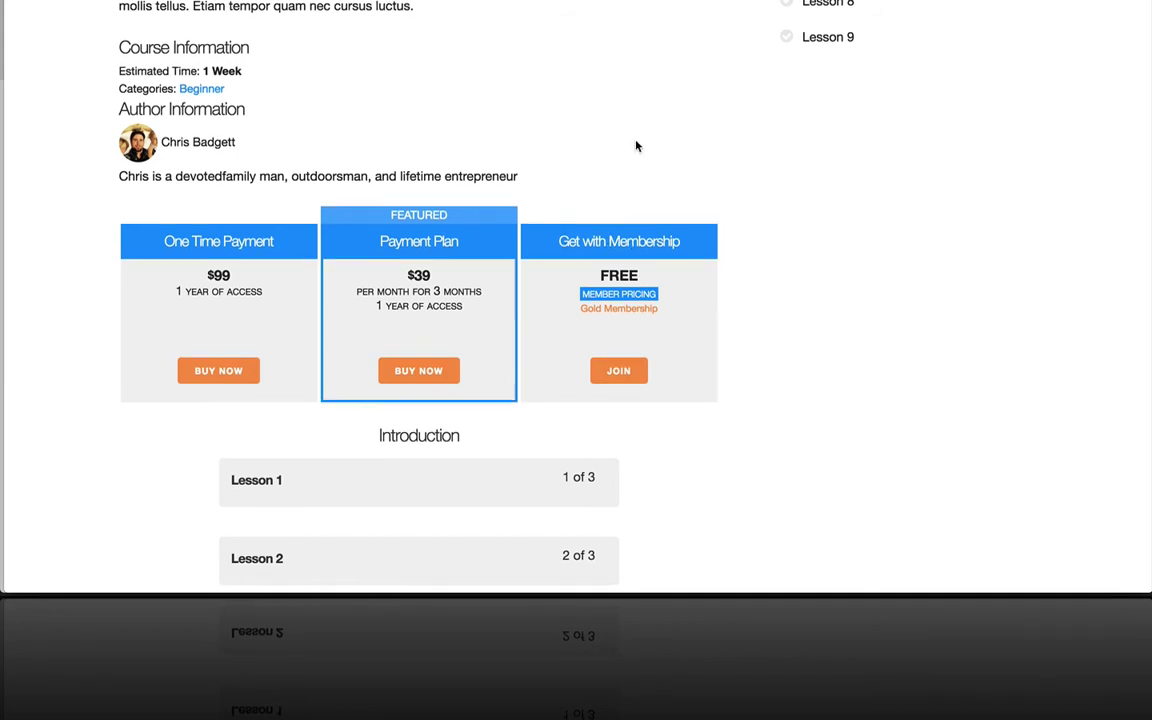
scroll(636, 147, "up", 2)
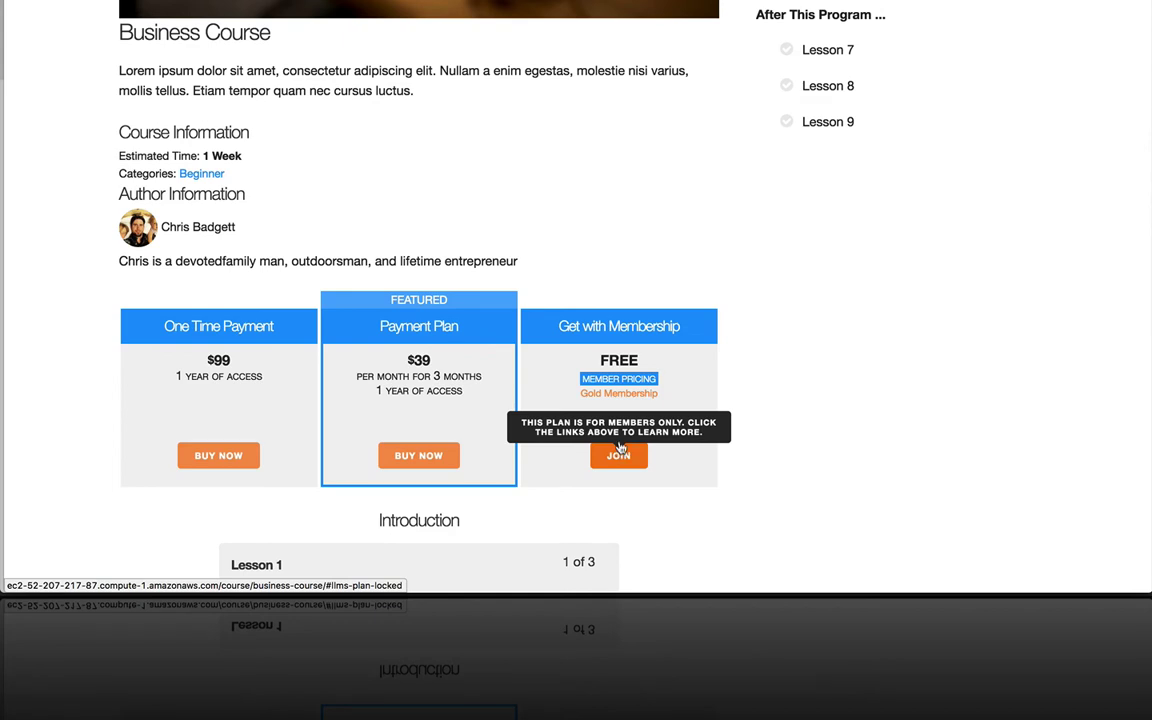
left_click(619, 394)
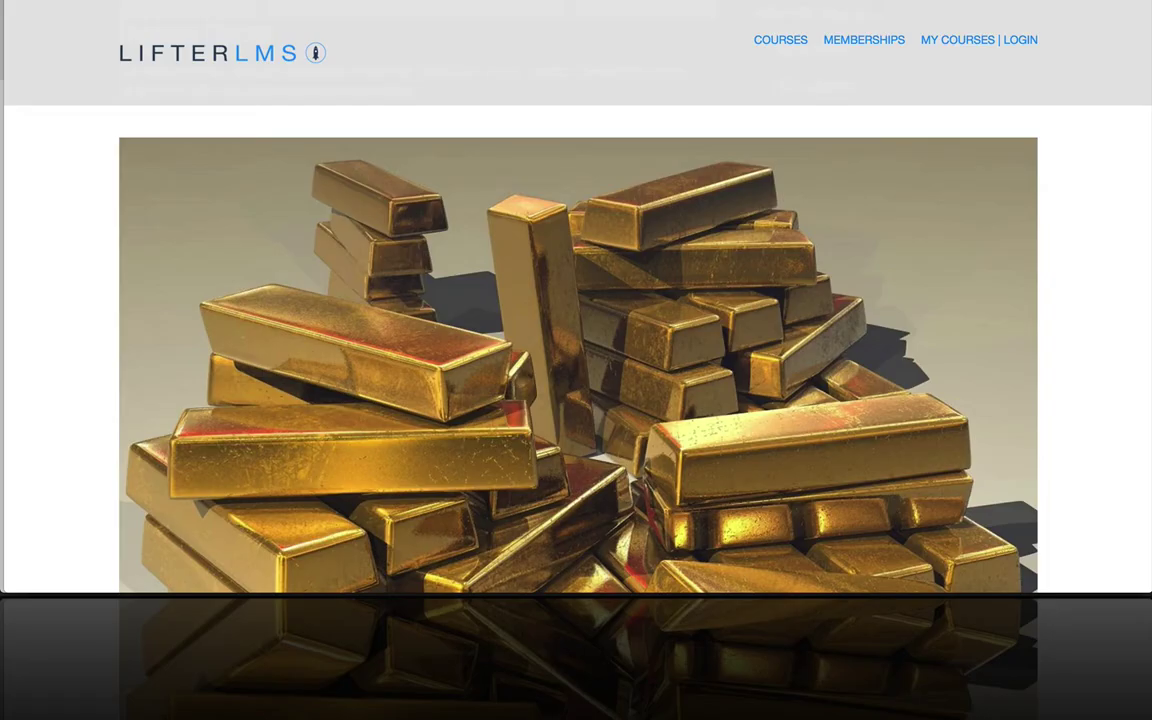
scroll(465, 187, "down", 5)
scroll(465, 187, "down", 4)
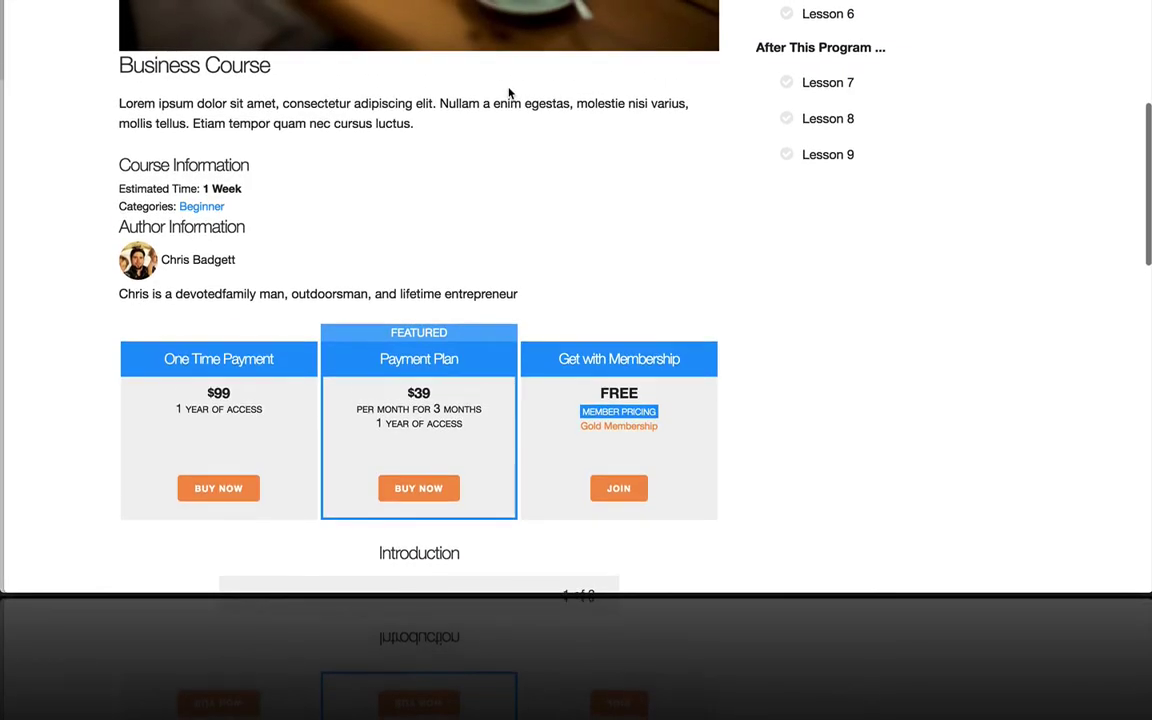
scroll(506, 60, "up", 5)
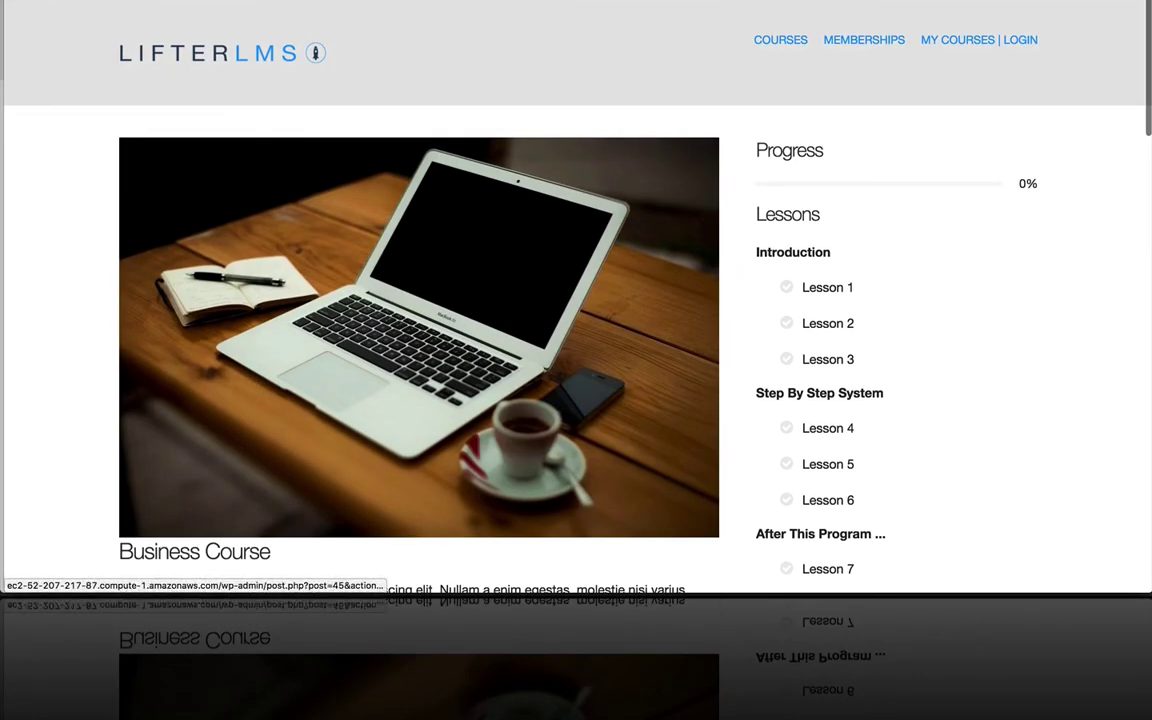
Open the Business Course editor and scroll down to its access plans.
left_click(364, 5)
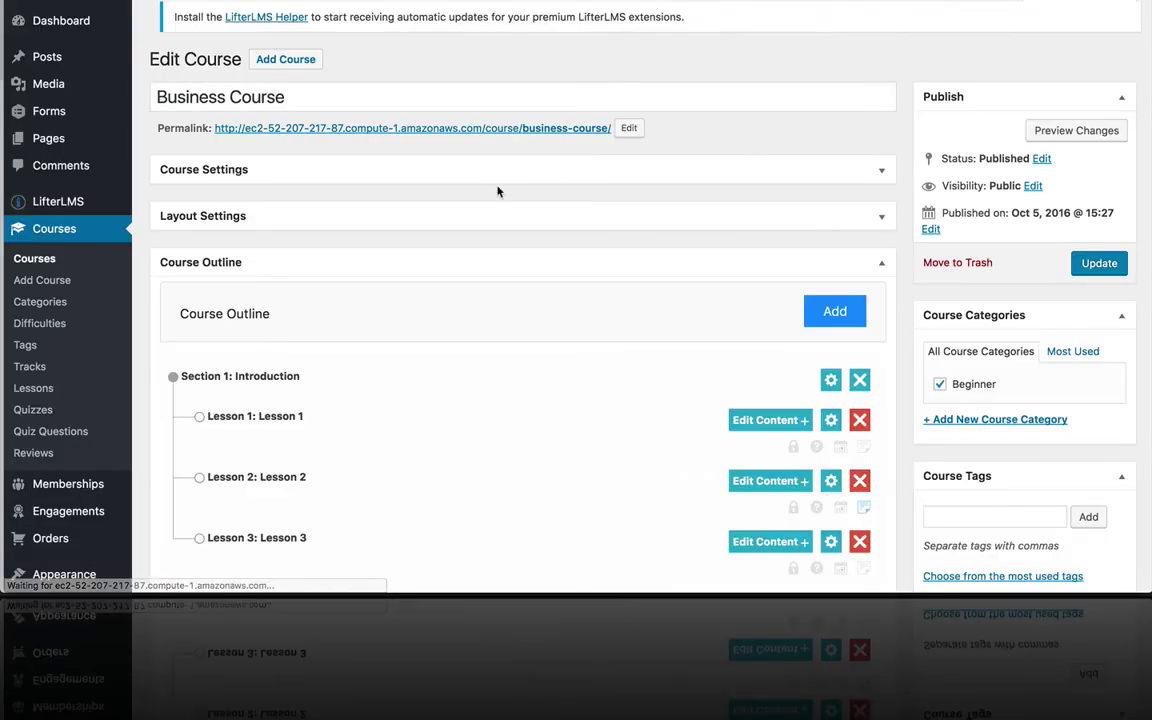
scroll(497, 190, "down", 10)
scroll(497, 190, "down", 3)
scroll(498, 191, "down", 5)
scroll(497, 188, "down", 1)
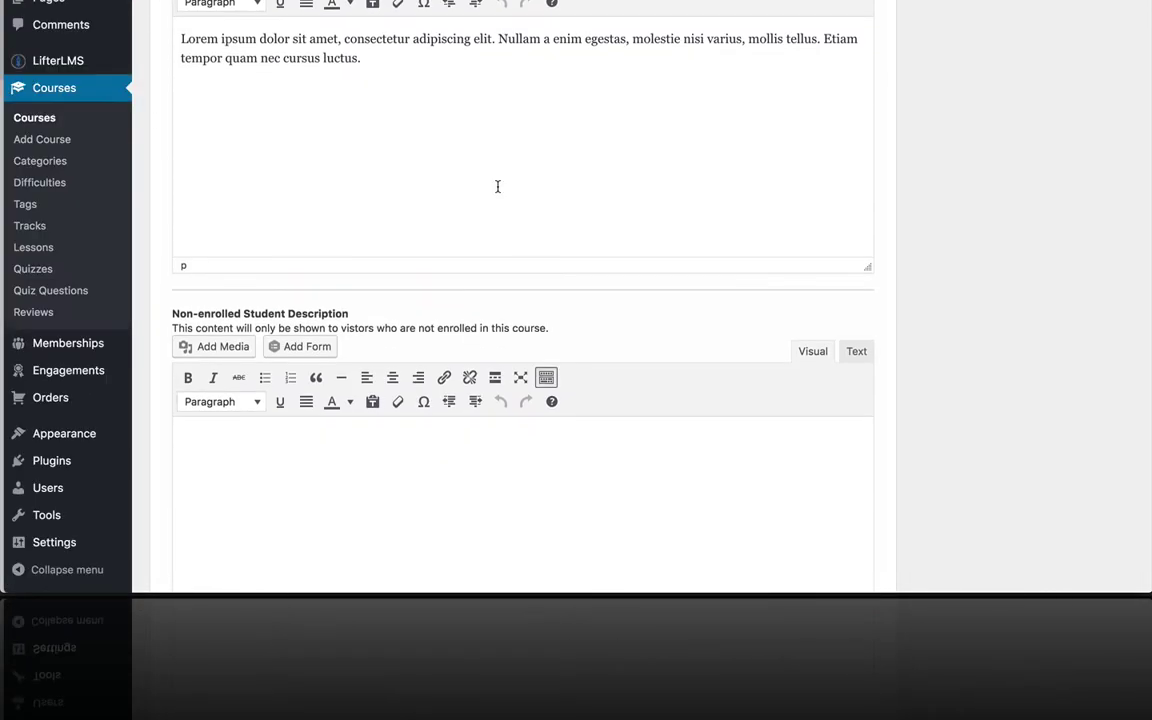
scroll(496, 185, "down", 6)
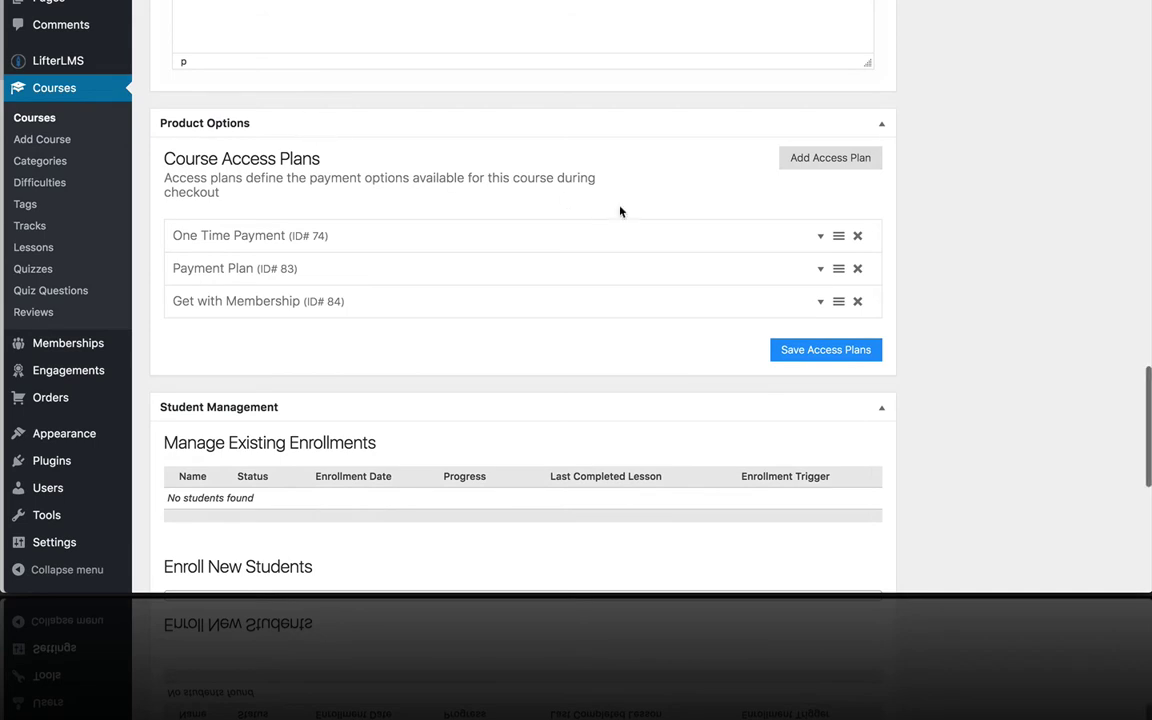
Expand the One Time Payment plan and keep its Frequency at one-time payment.
left_click(819, 235)
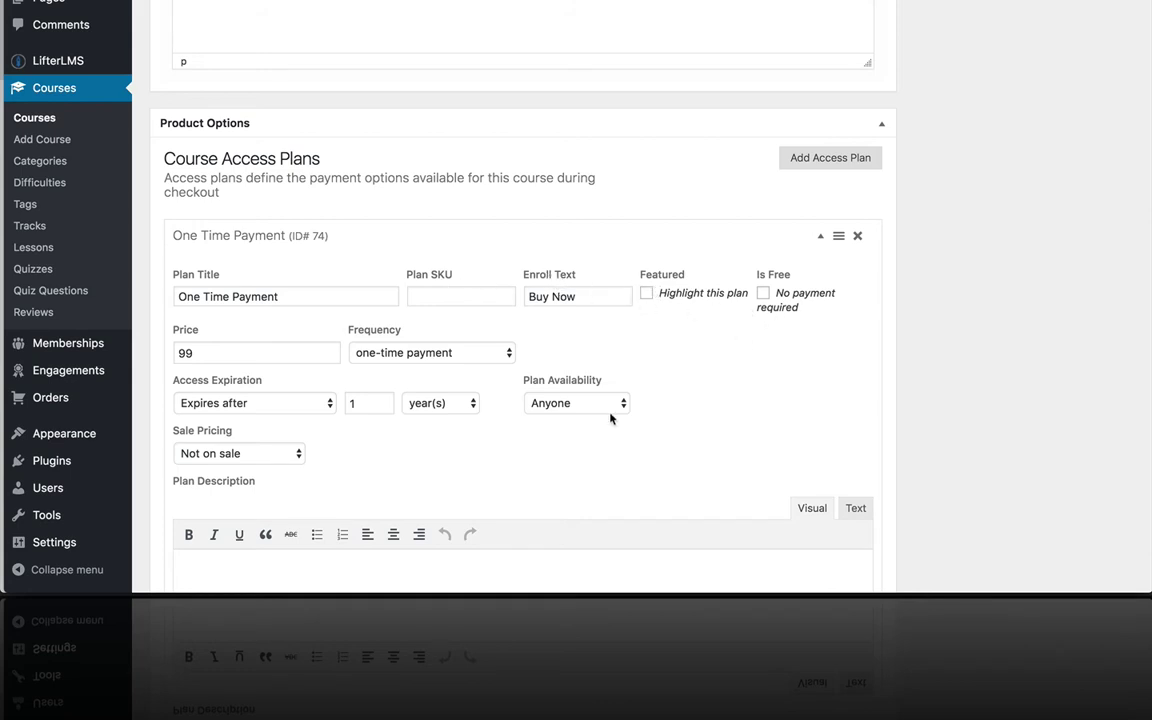
left_click(380, 354)
left_click(380, 354)
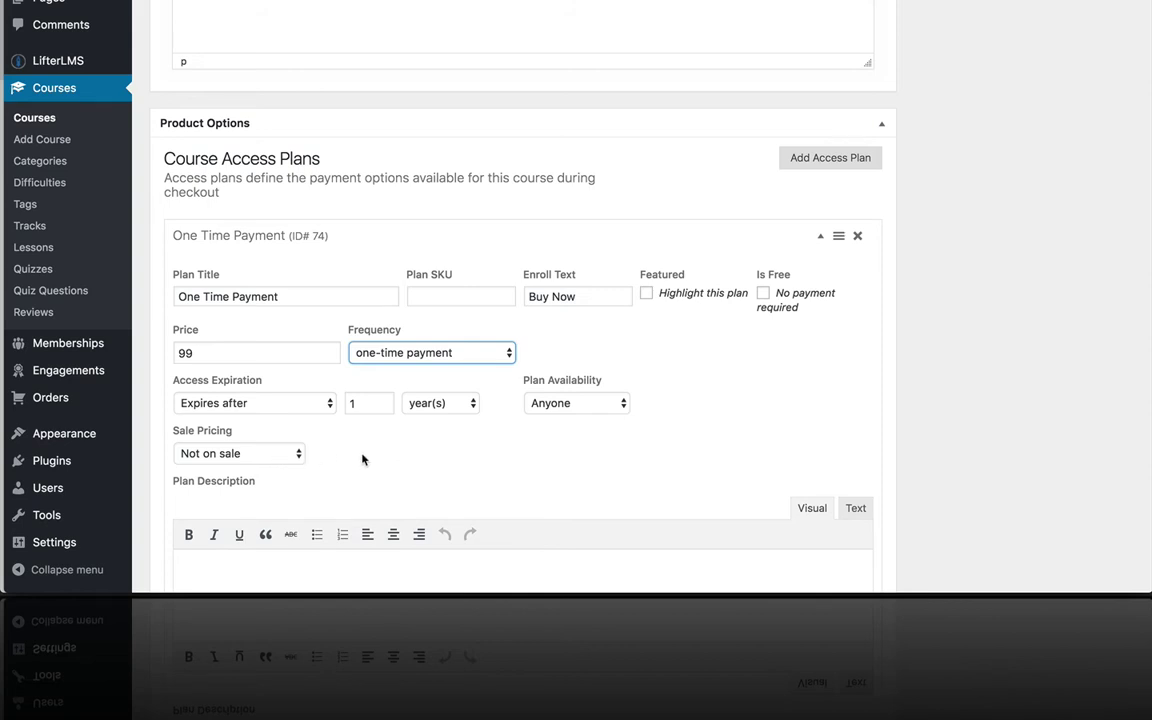
scroll(363, 459, "down", 3)
scroll(363, 459, "up", 2)
Expand the Payment Plan access plan and select its title text.
scroll(635, 229, "down", 8)
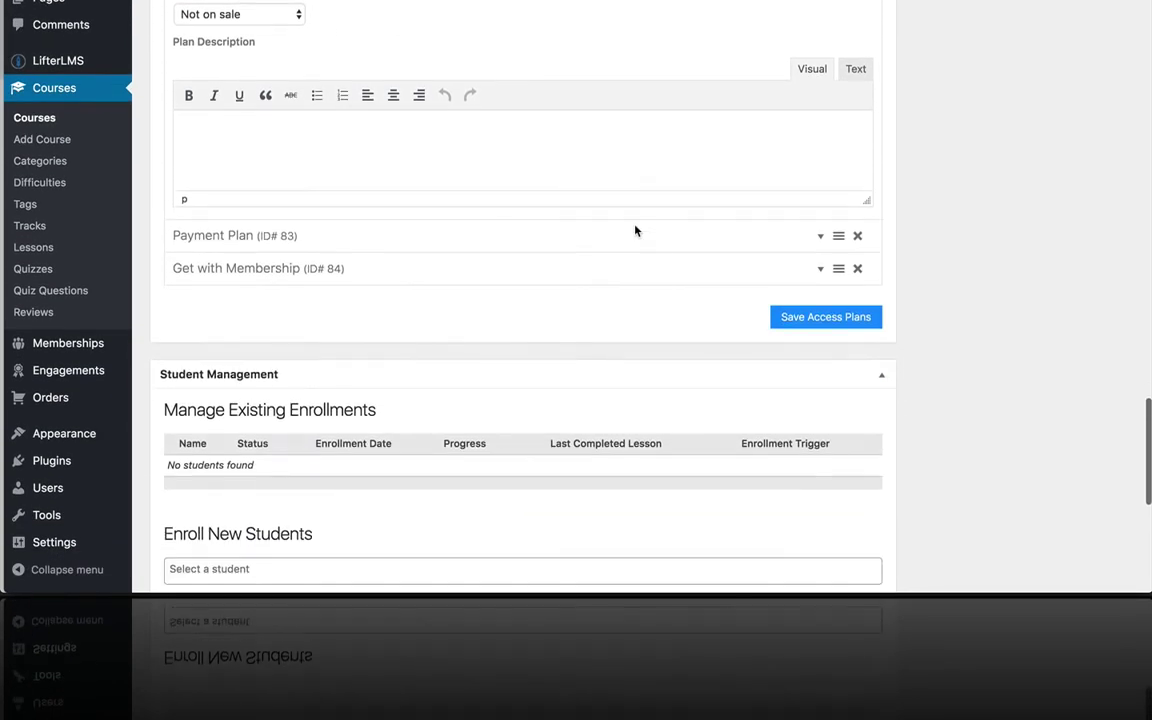
left_click(816, 236)
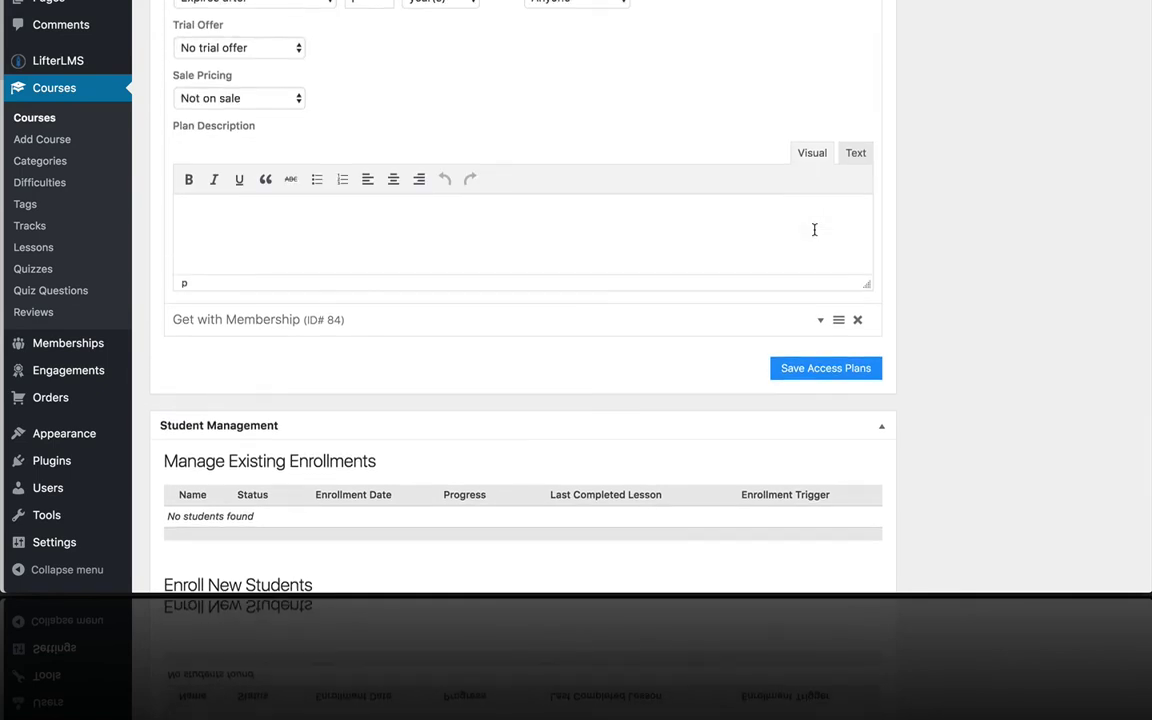
scroll(814, 230, "up", 1)
scroll(814, 230, "up", 4)
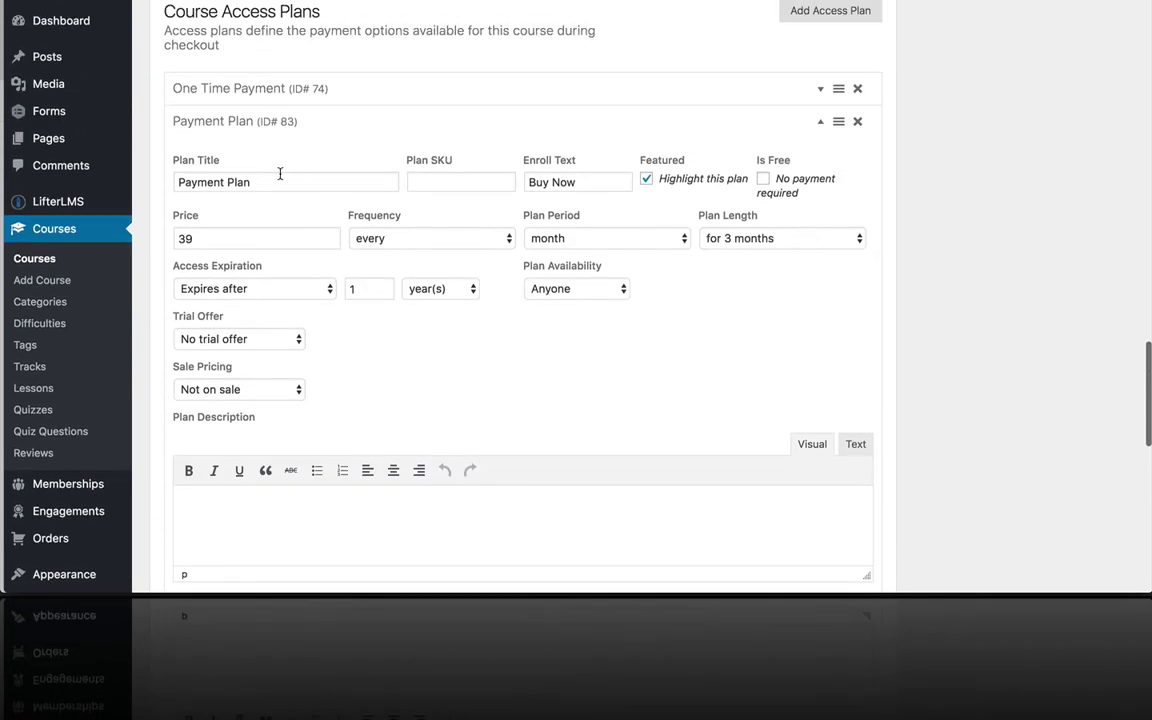
triple_click(257, 184)
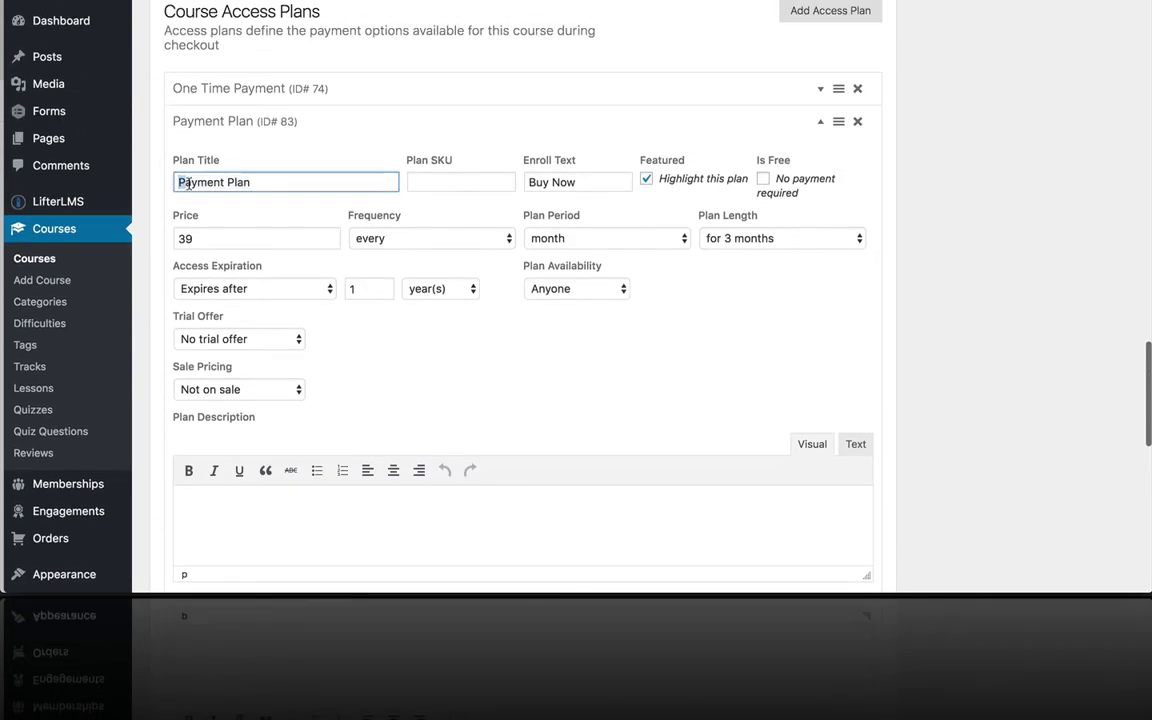
left_click_drag(177, 182, 255, 186)
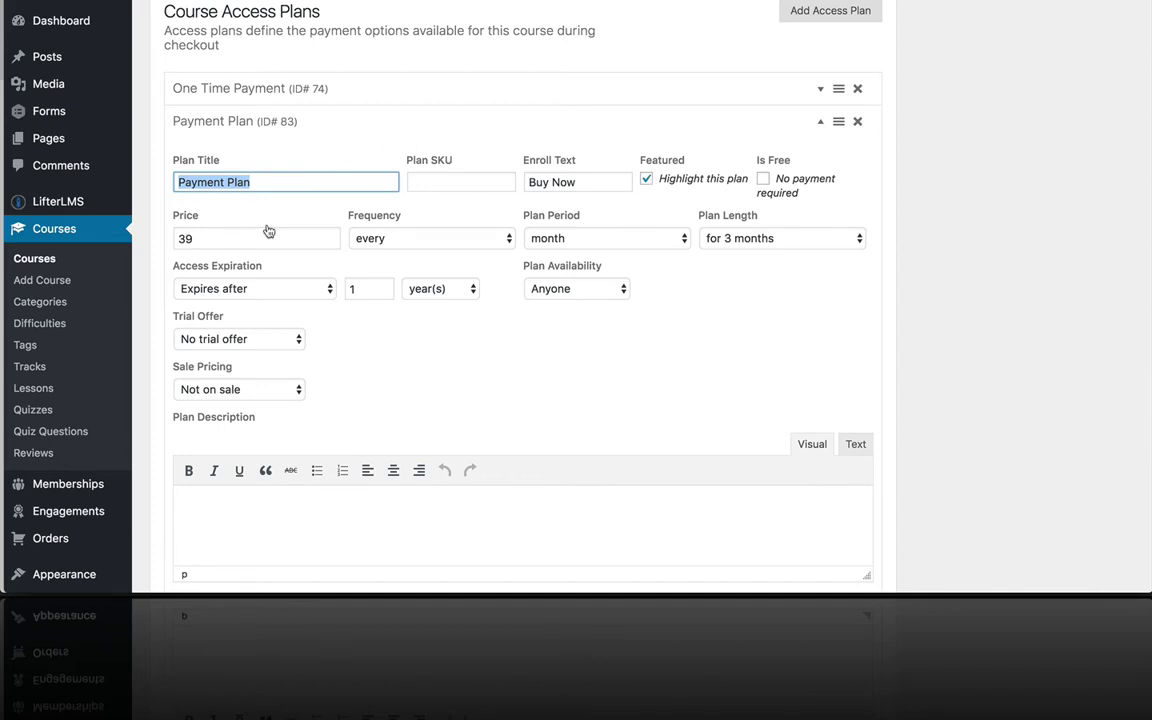
Re-enter the Payment Plan price as 39 and keep it at No trial offer.
left_click(208, 238)
left_click_drag(208, 238, 177, 237)
type("39")
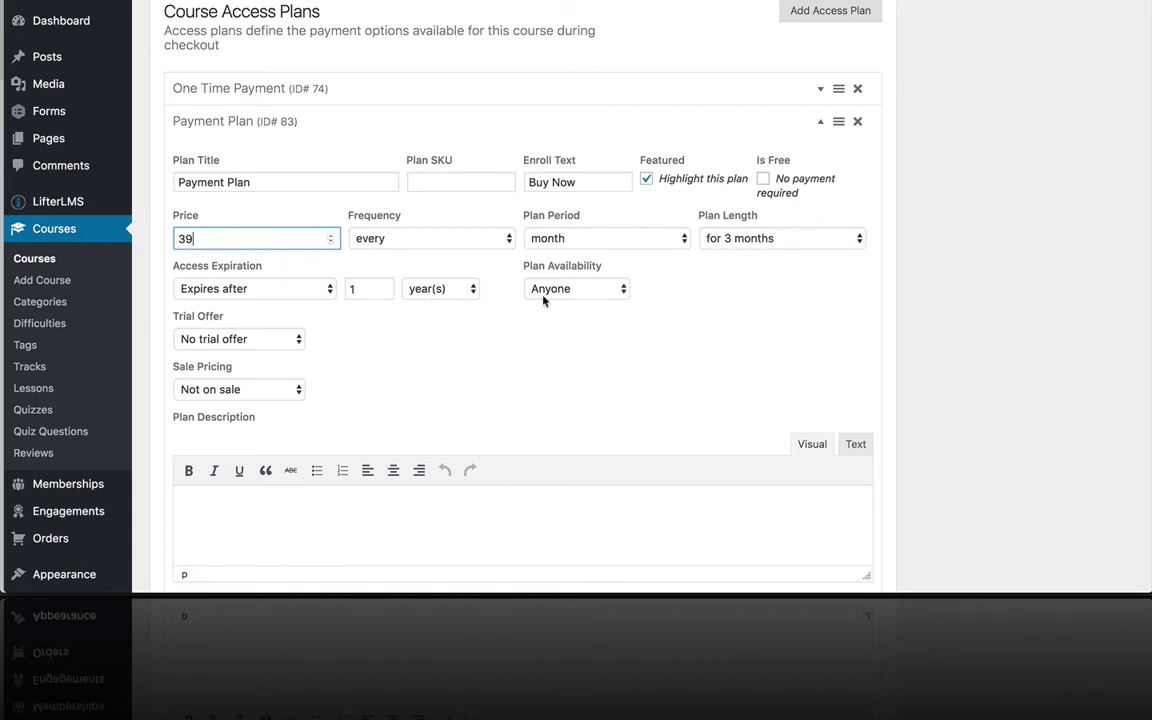
left_click(269, 339)
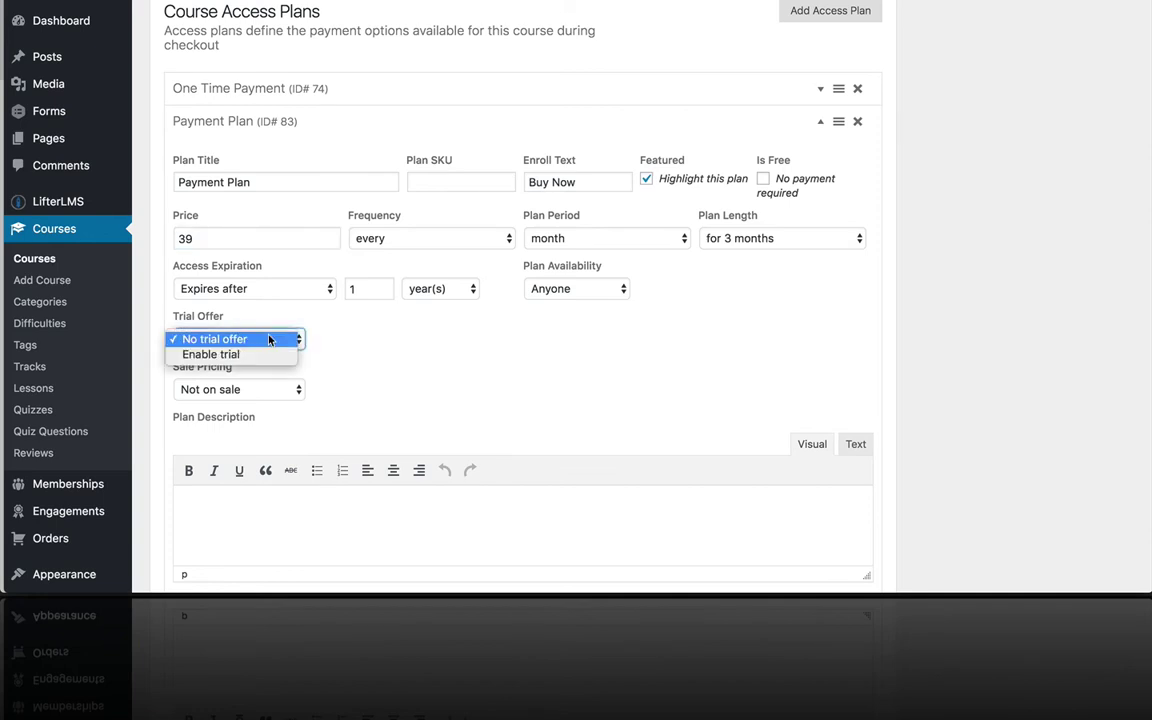
left_click(269, 339)
scroll(383, 350, "up", 1)
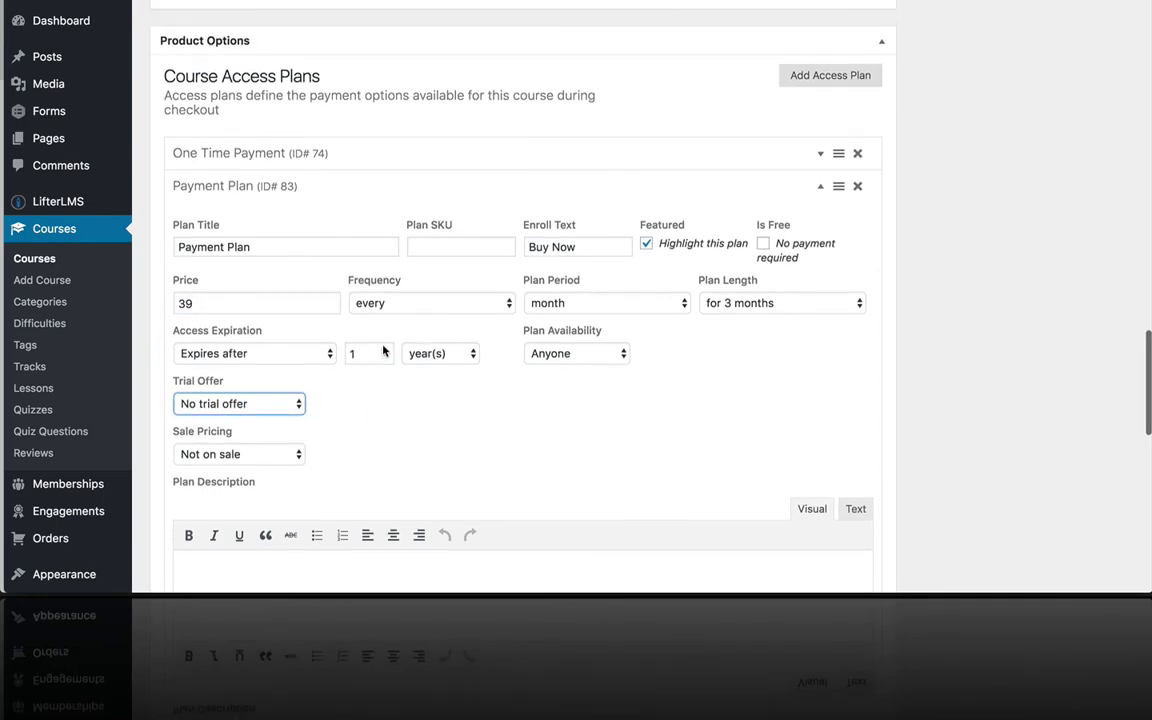
scroll(383, 350, "down", 5)
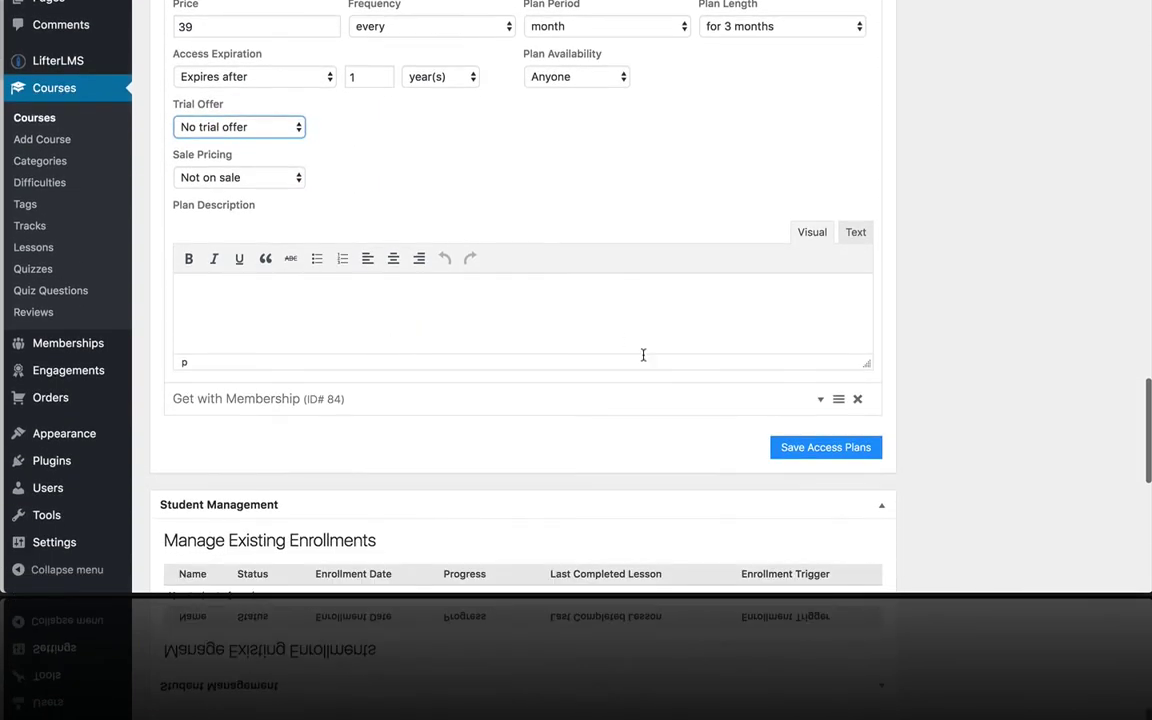
Expand the Get with Membership plan and select its title to review its free, Gold-only settings.
left_click(813, 400)
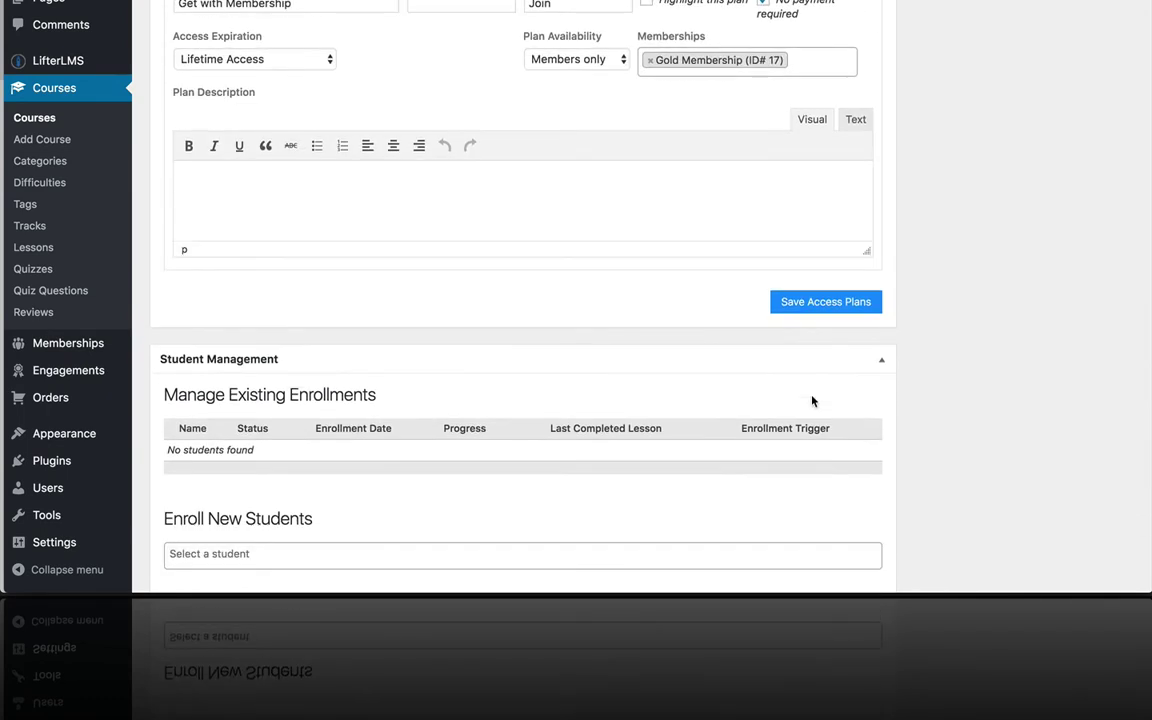
scroll(632, 265, "up", 4)
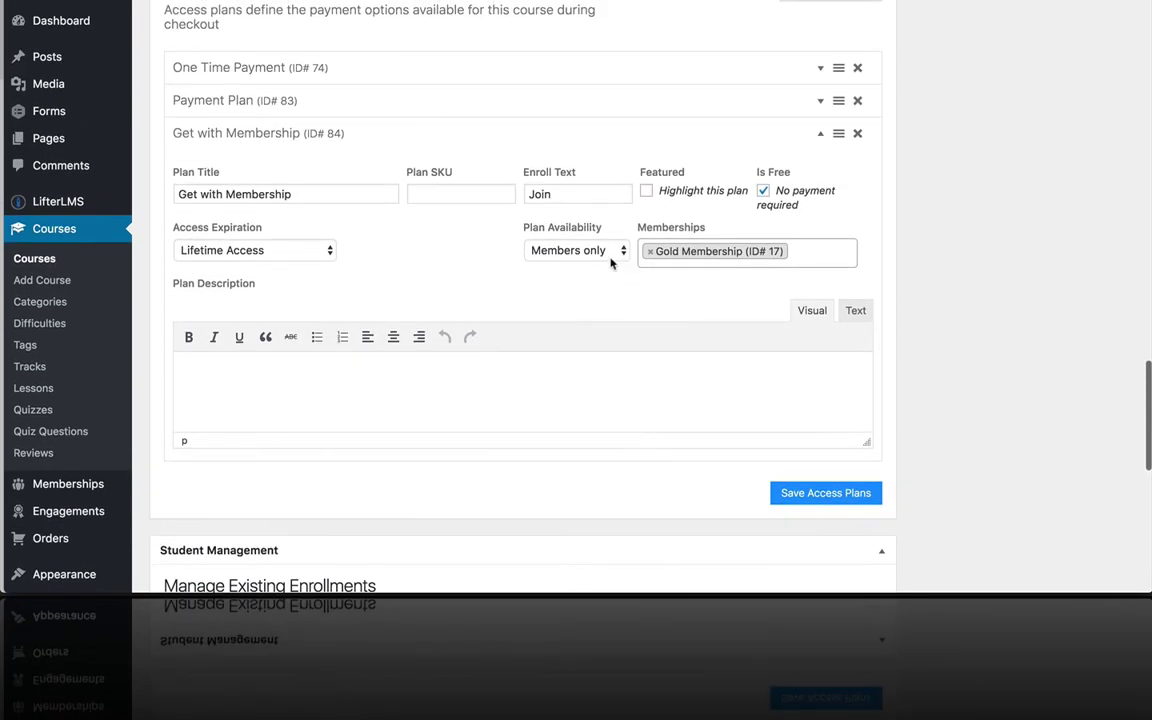
left_click_drag(321, 190, 169, 187)
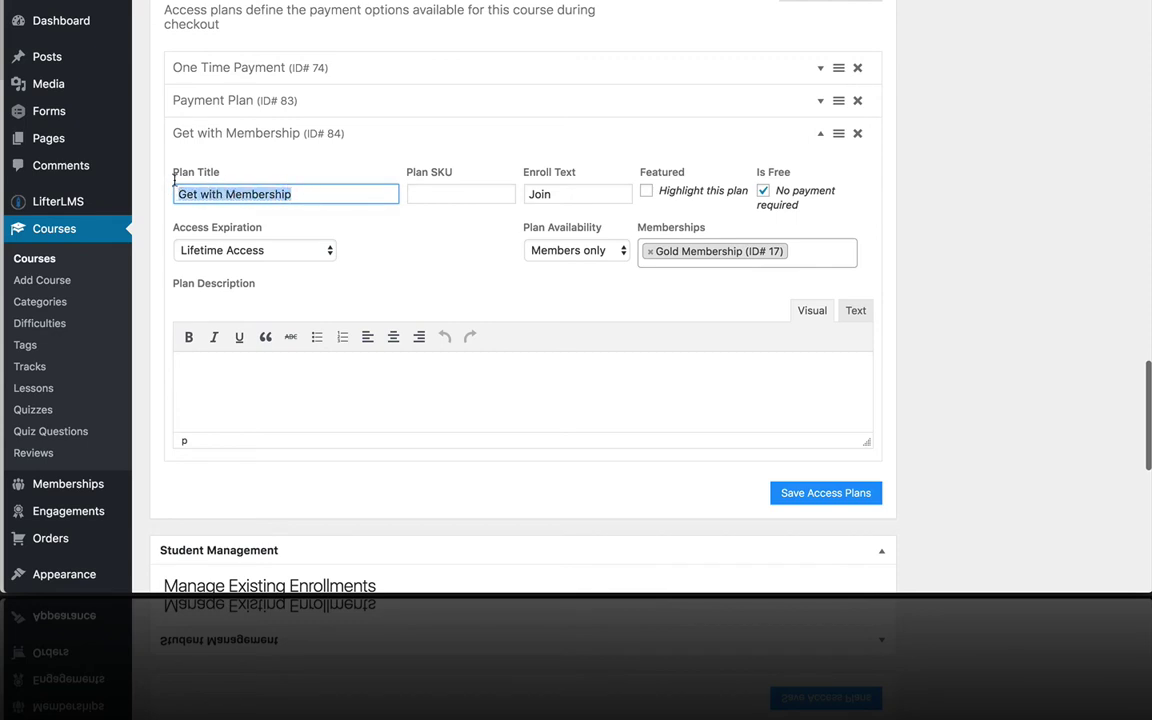
left_click(307, 193)
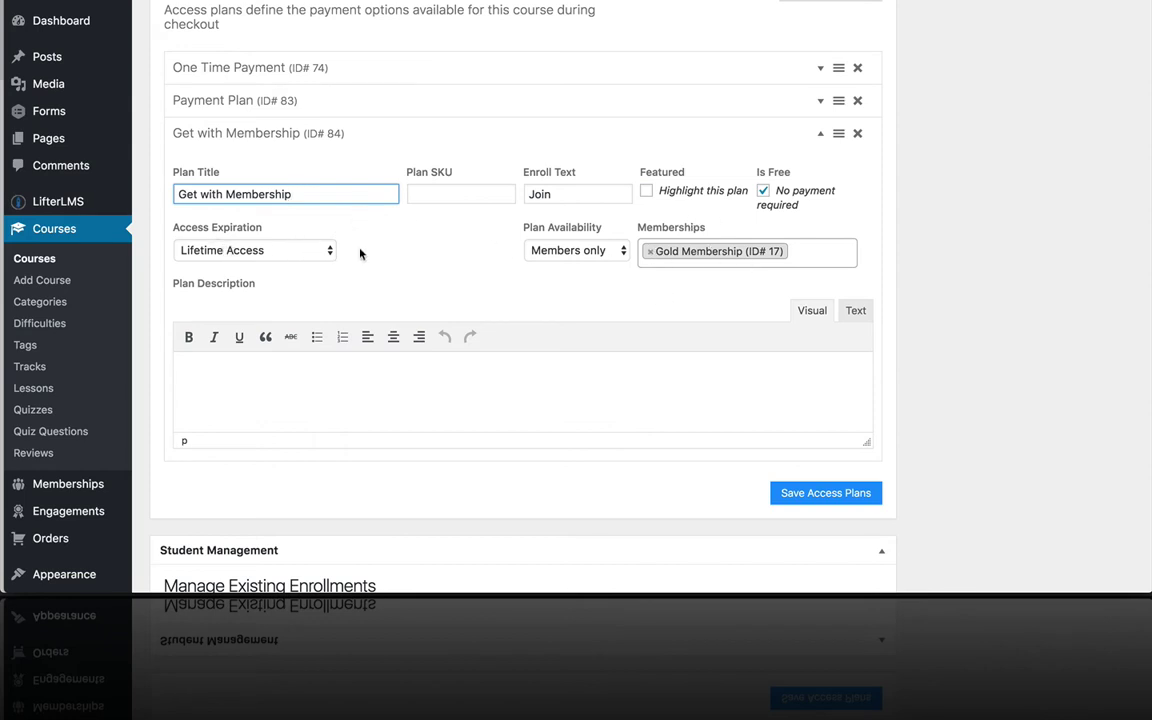
scroll(878, 145, "up", 2)
left_click(821, 170)
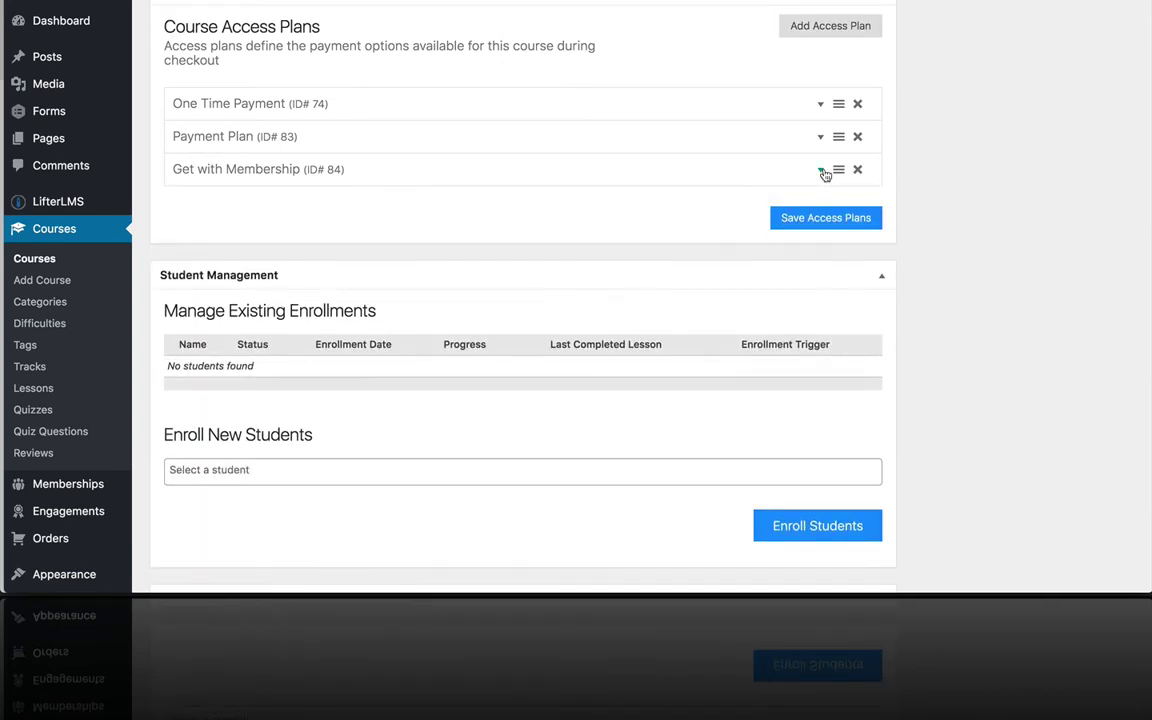
scroll(822, 175, "up", 2)
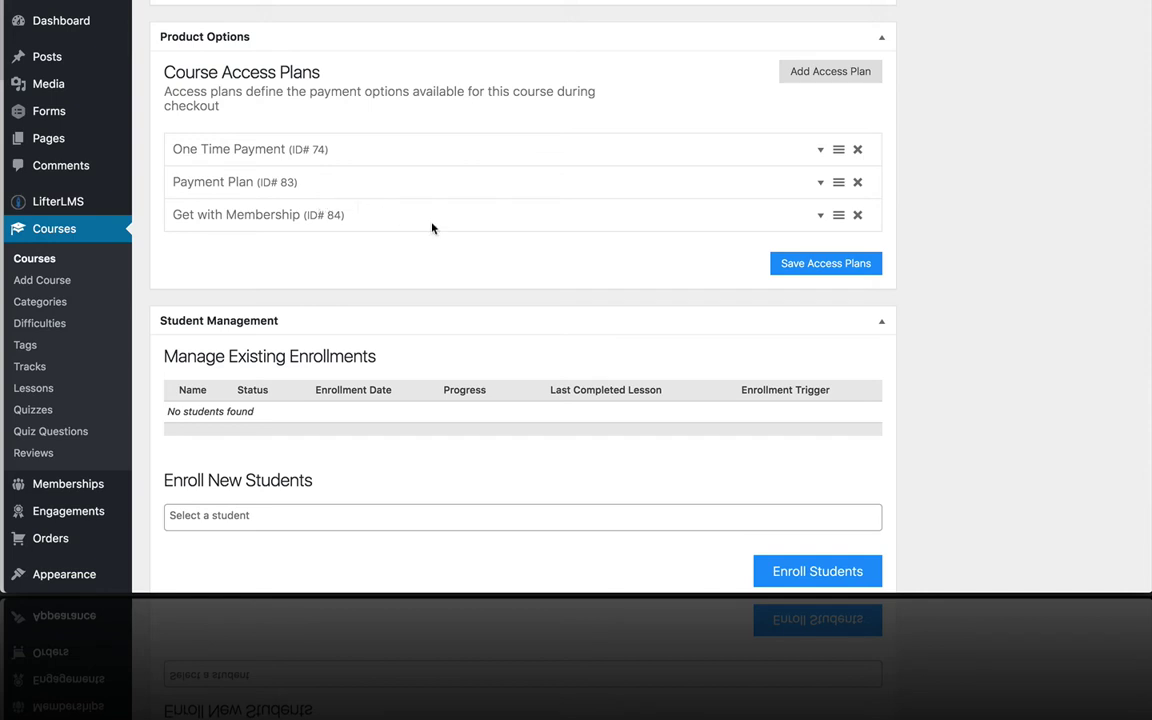
scroll(520, 234, "up", 1)
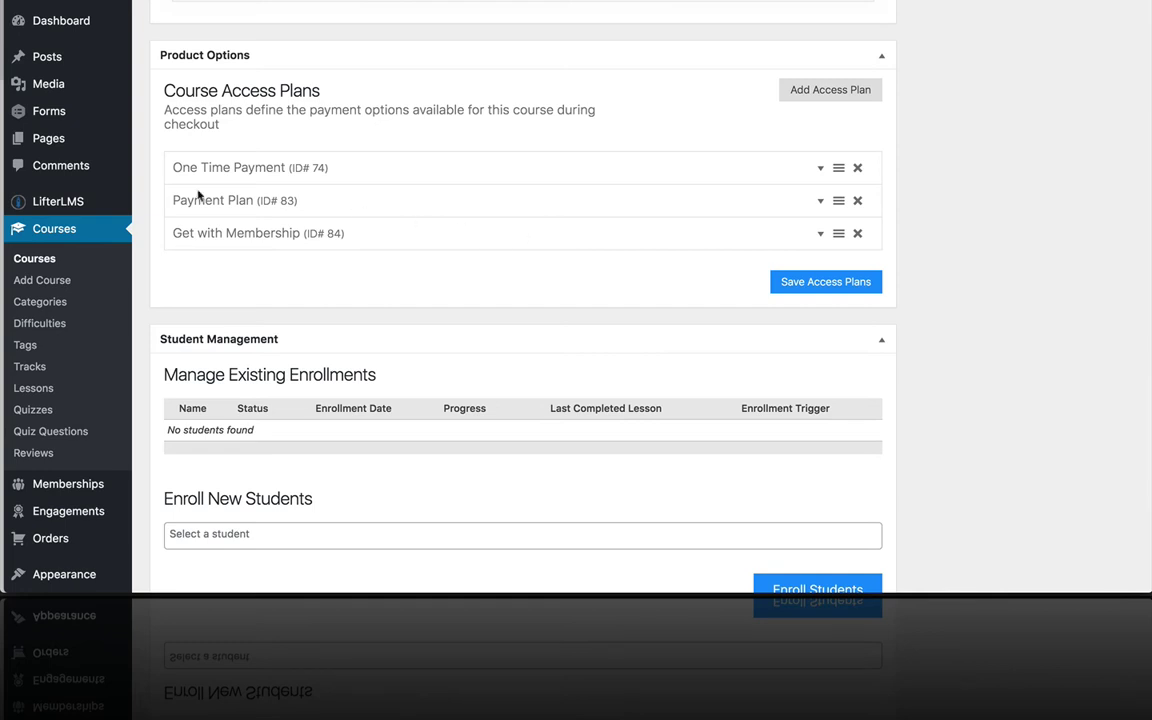
scroll(35, 196, "up", 3)
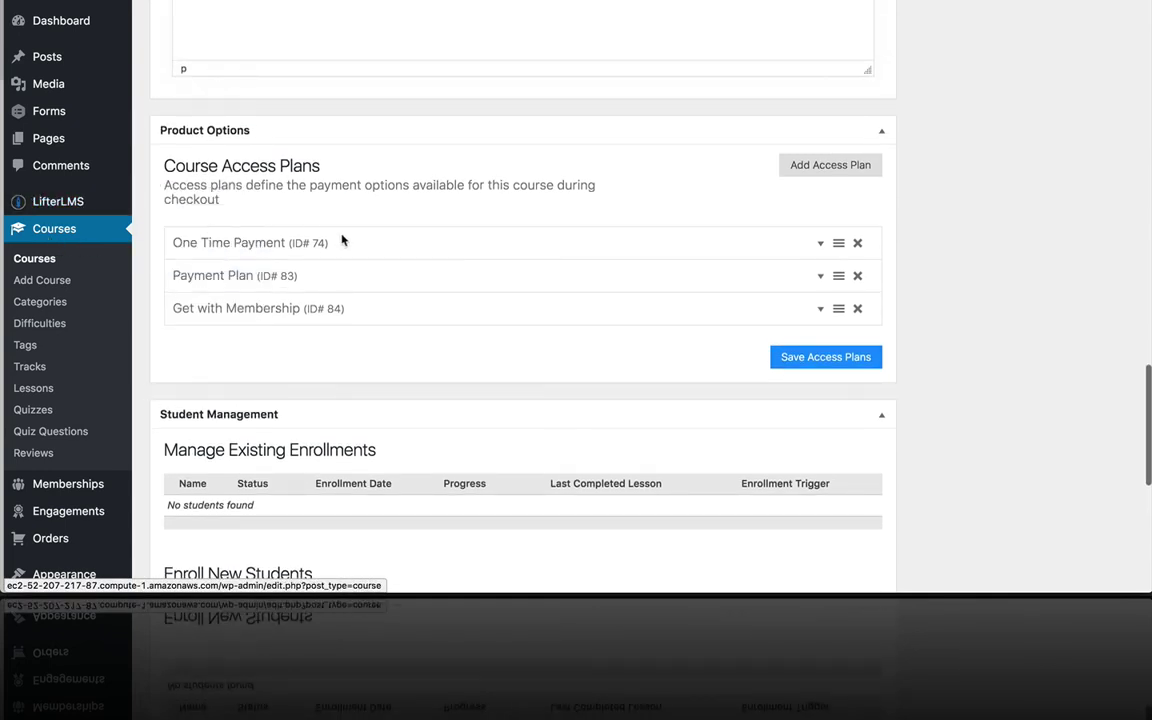
Add a new access plan beneath the existing three.
scroll(365, 260, "down", 1)
scroll(365, 260, "up", 2)
scroll(365, 260, "up", 1)
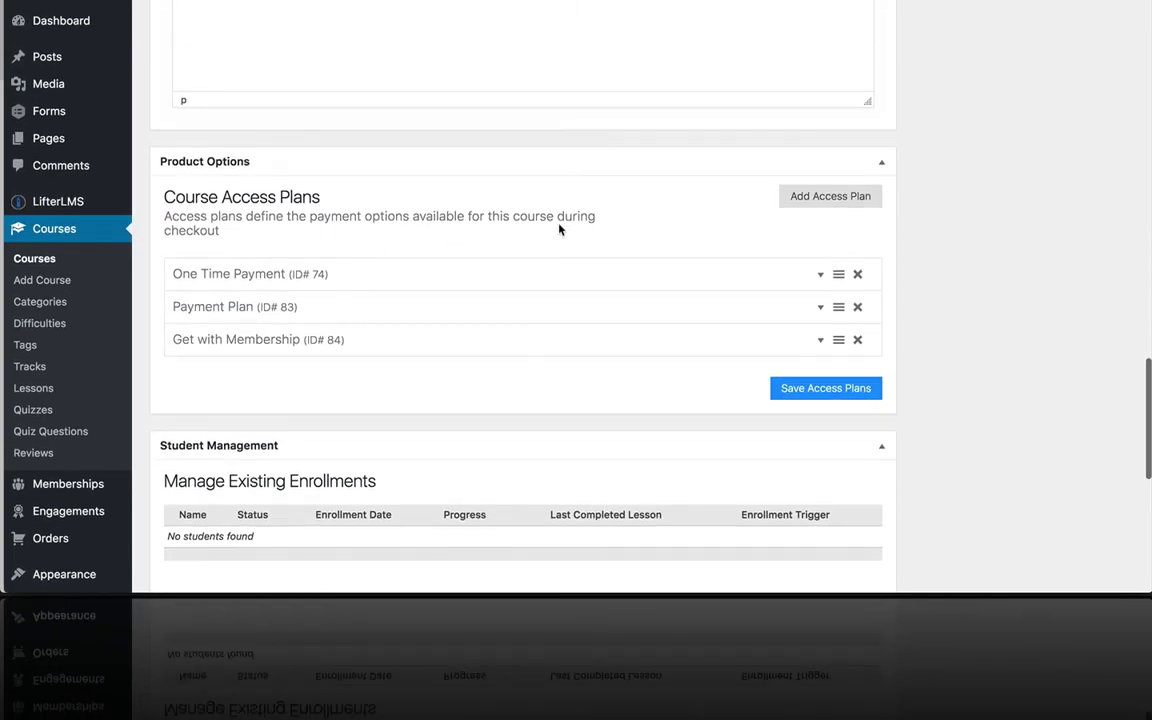
left_click(838, 197)
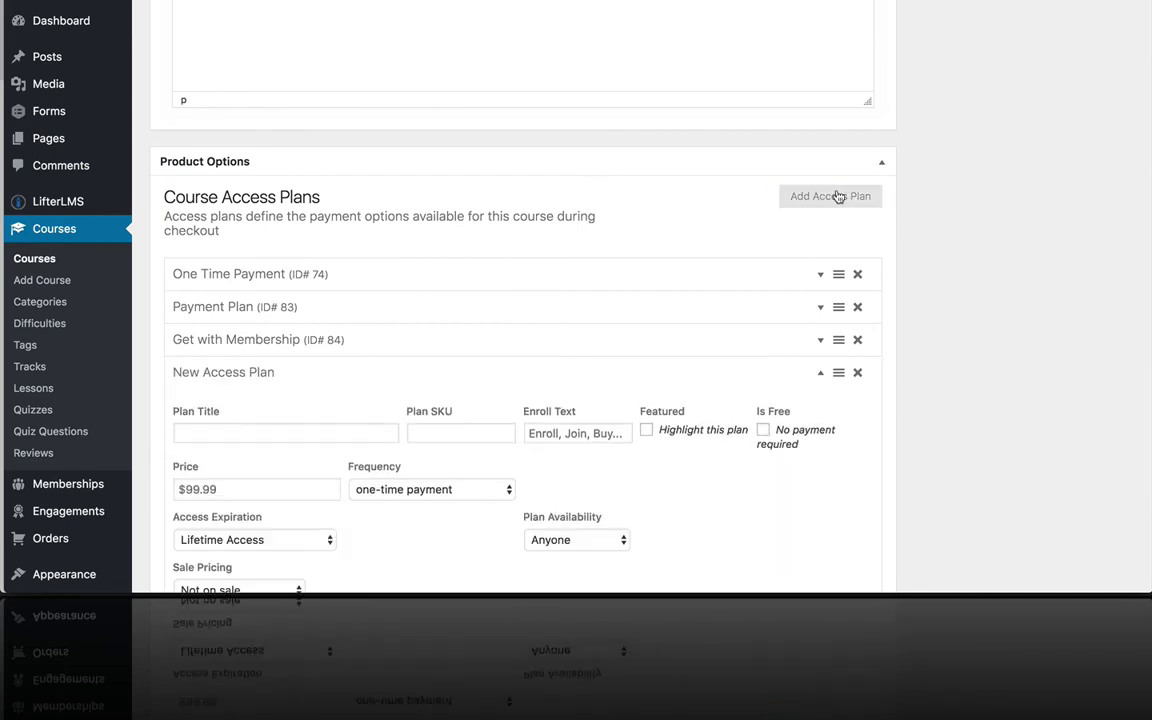
scroll(394, 357, "down", 1)
scroll(395, 354, "down", 3)
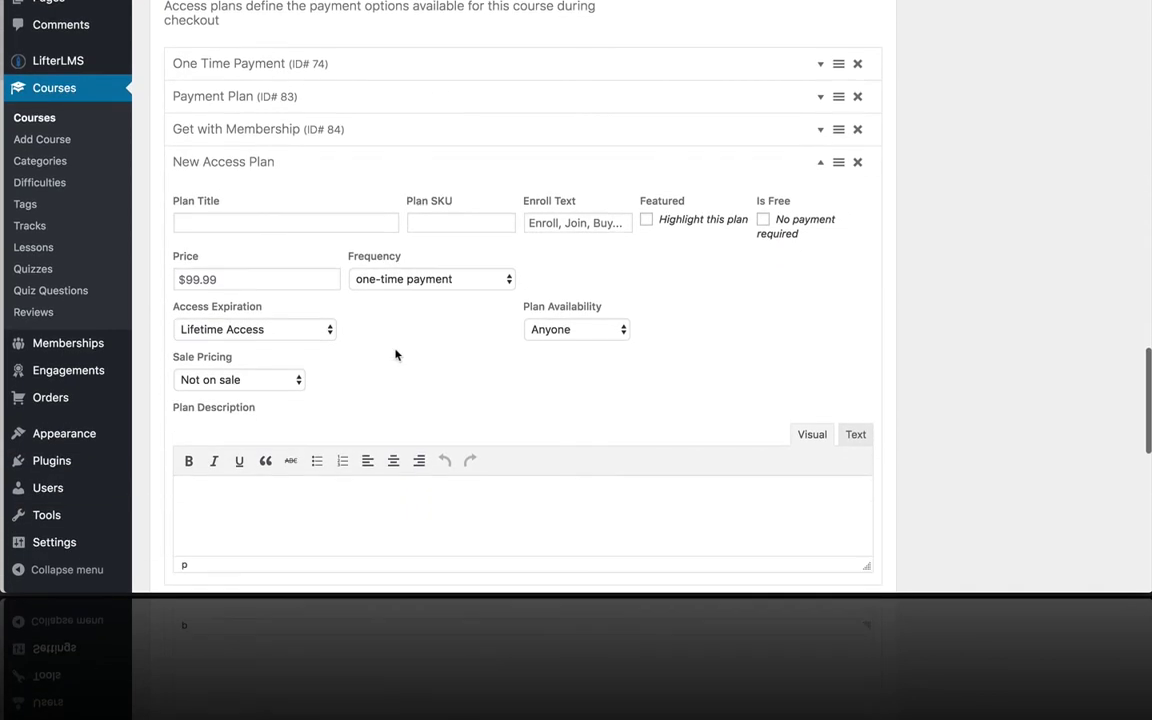
Try the new plan's title (typing then deleting 'hot'), SKU, Enroll Text and Featured fields.
left_click(215, 222)
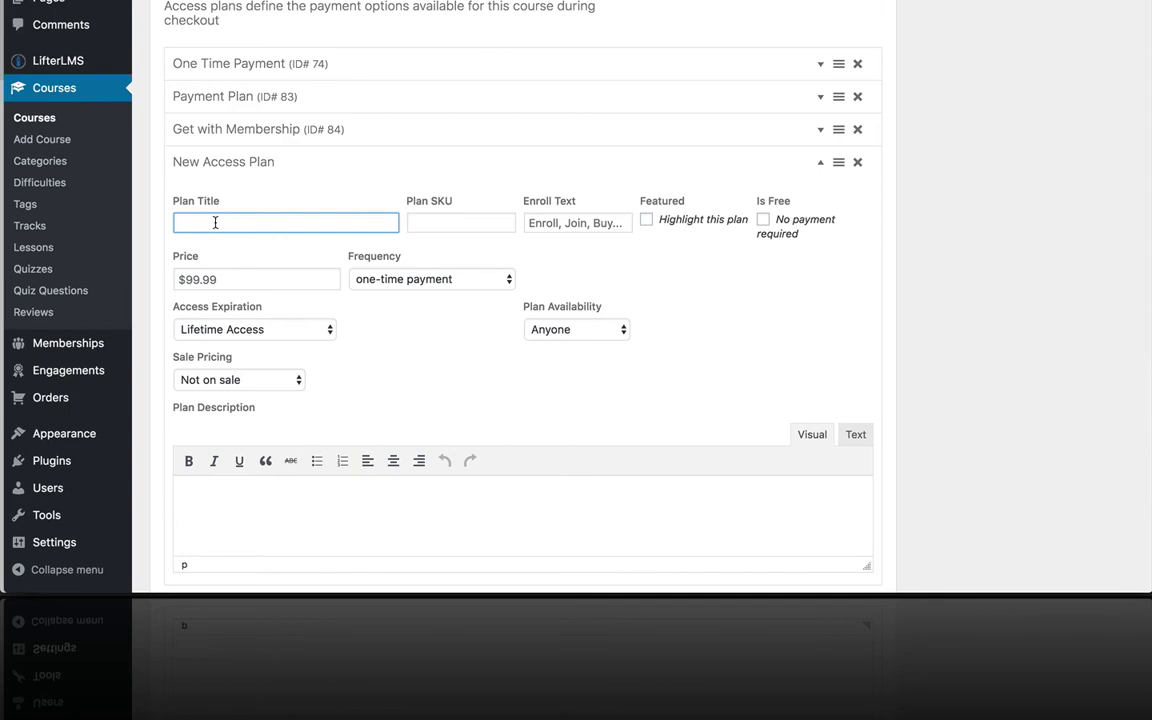
type("hot")
key("BackSpace")
key("BackSpace")
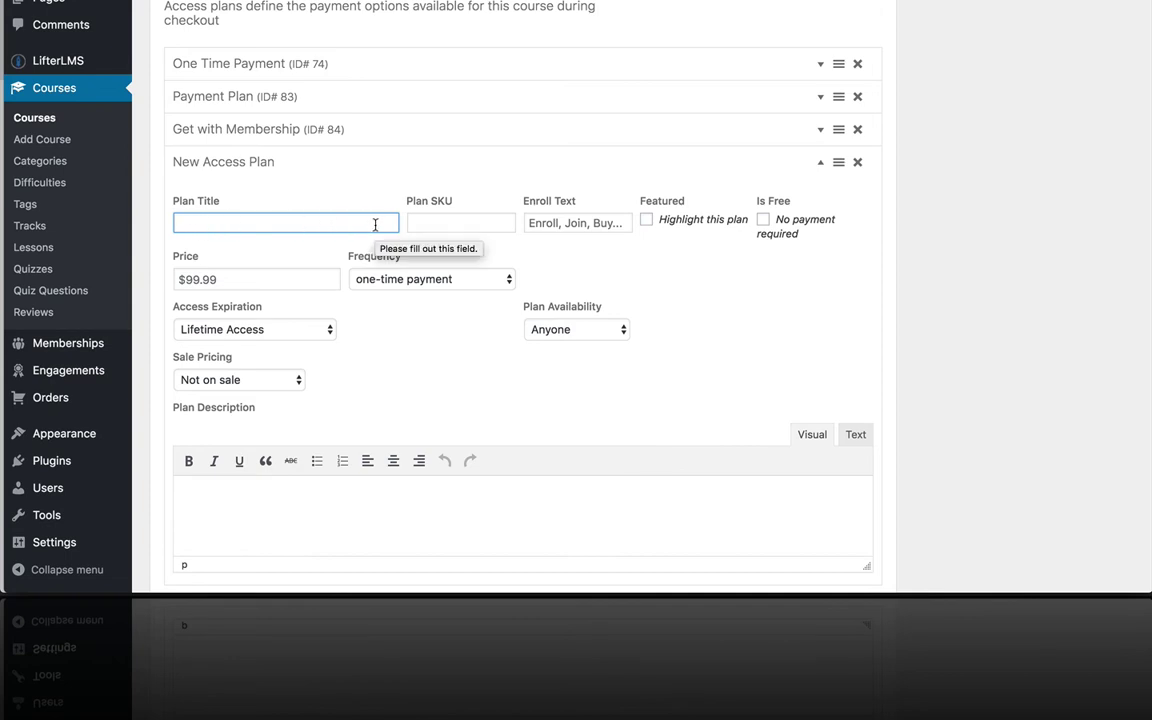
left_click(440, 228)
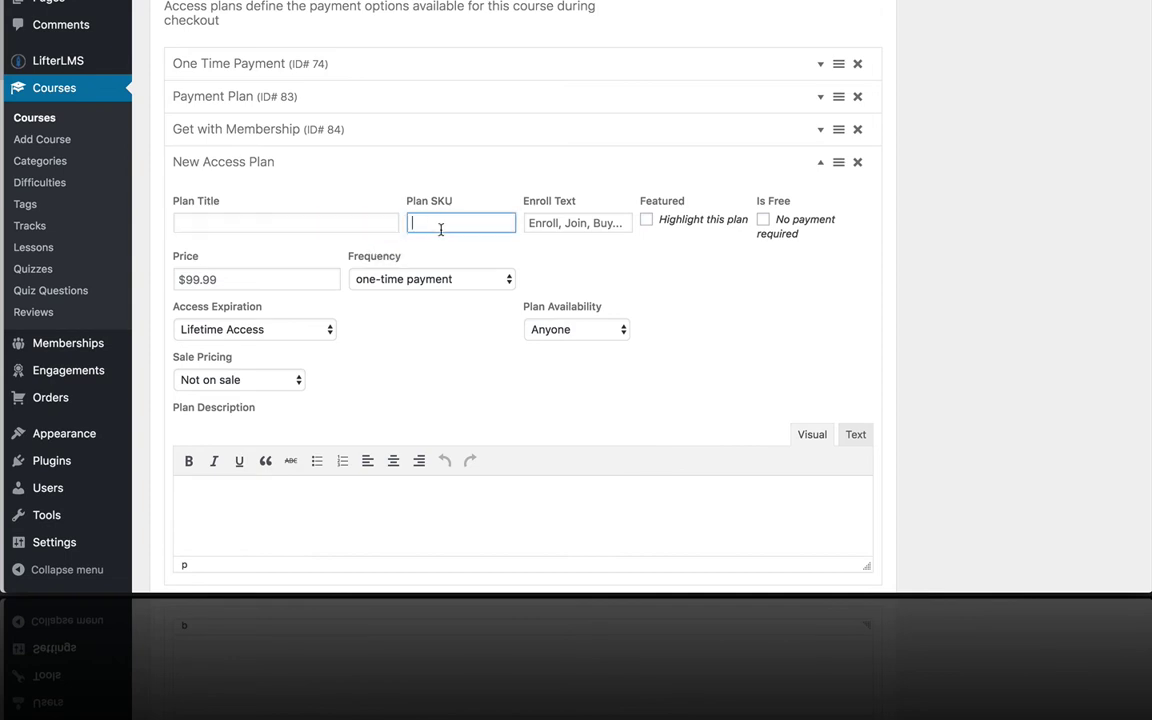
left_click(552, 228)
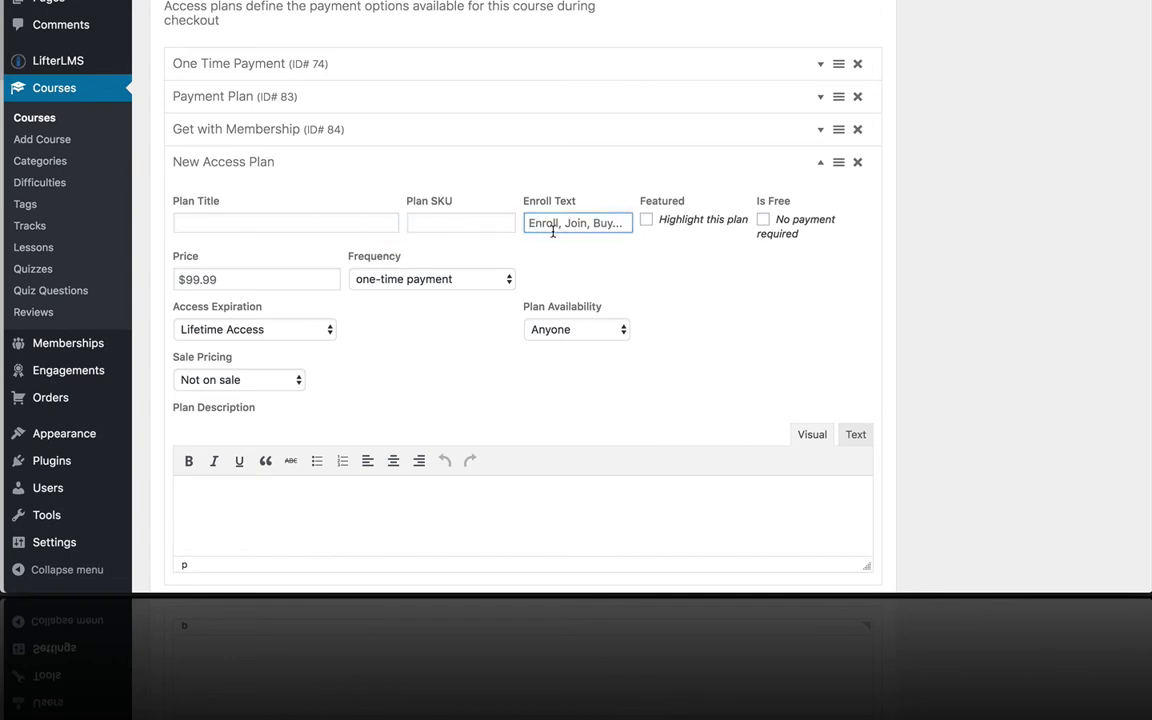
left_click(647, 221)
Toggle Is Free off again and set the new plan to 1000, charged every year.
left_click(763, 220)
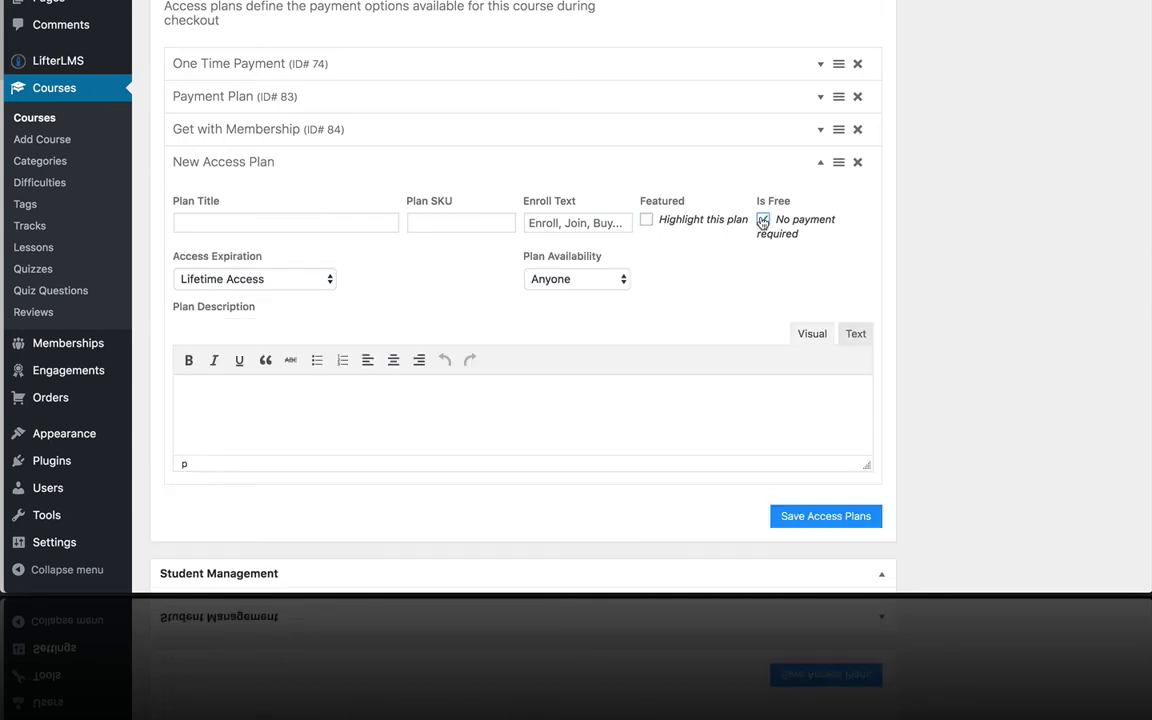
left_click(763, 220)
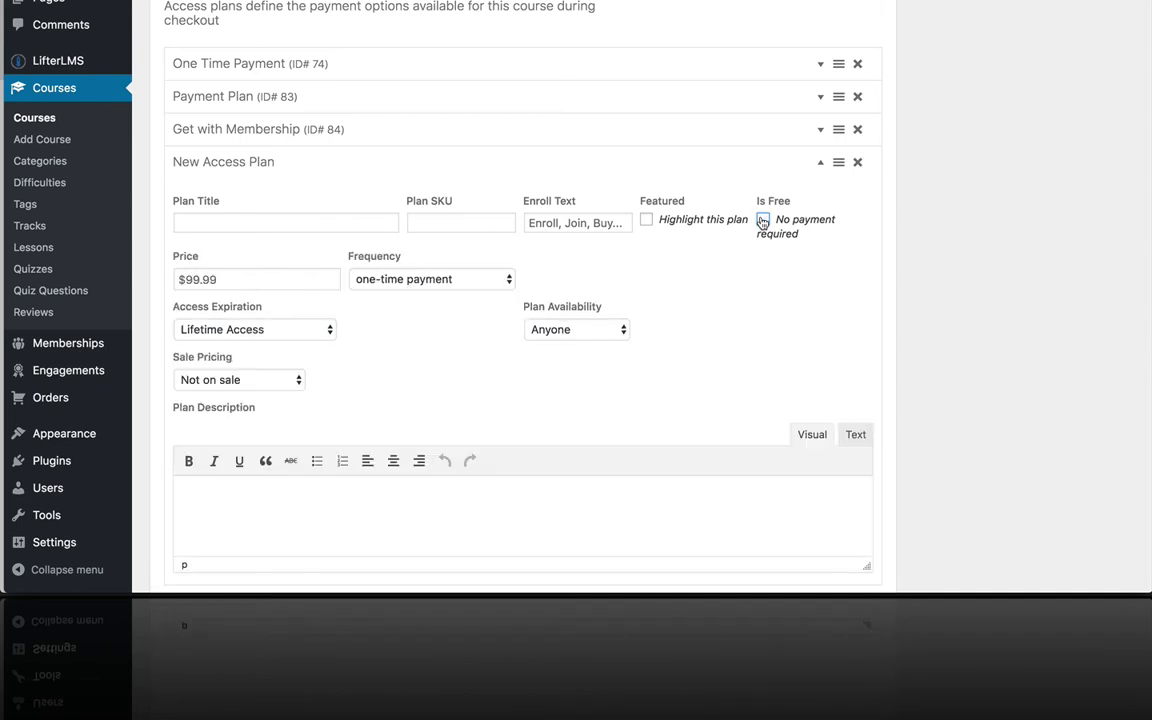
left_click(240, 278)
type("1000")
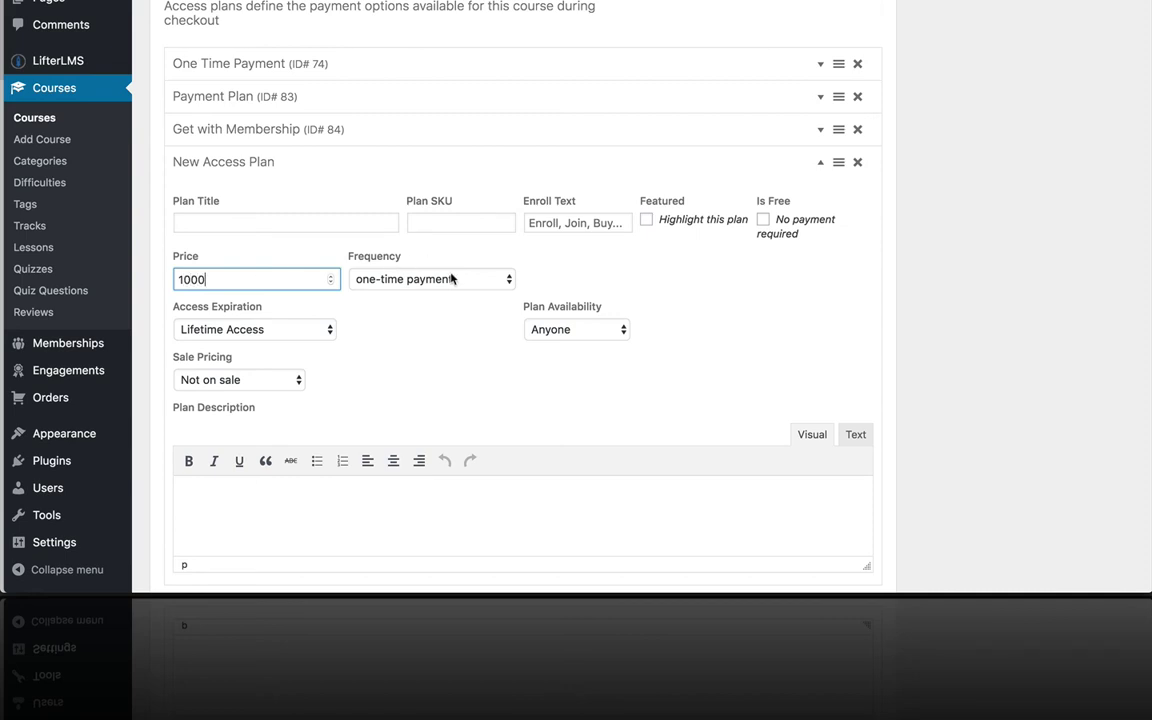
left_click(448, 279)
left_click(436, 294)
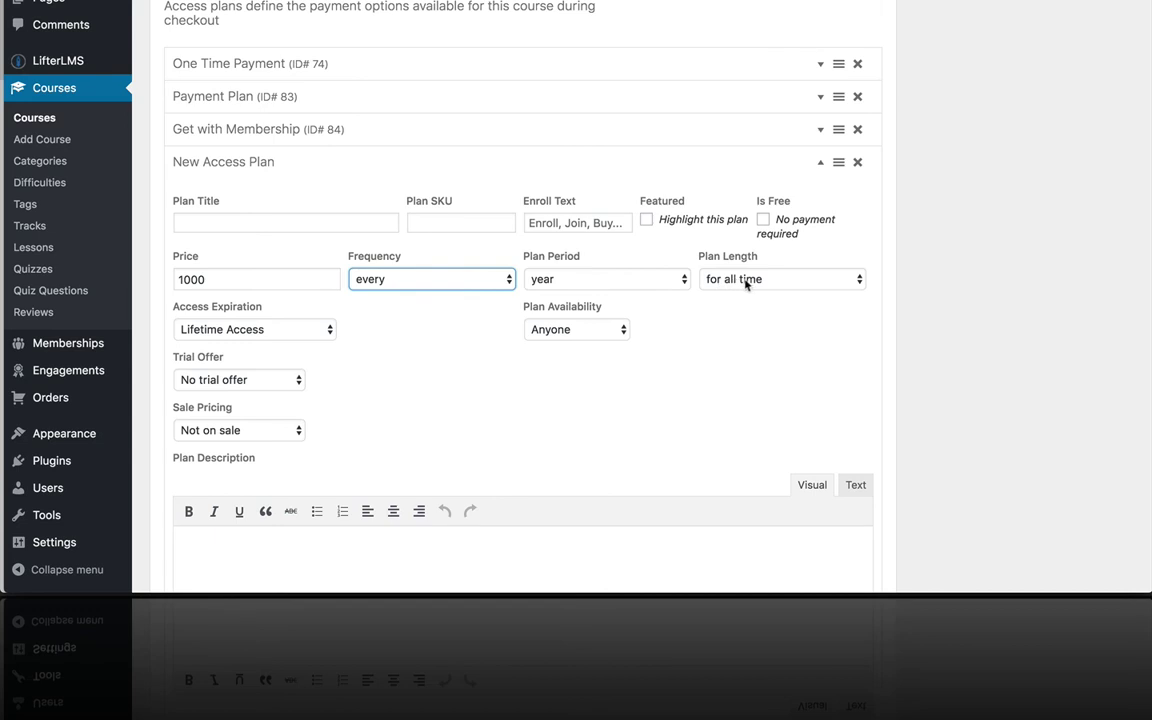
Try the 'expires after' period option, then set access to expire on 10/09/16.
left_click(316, 326)
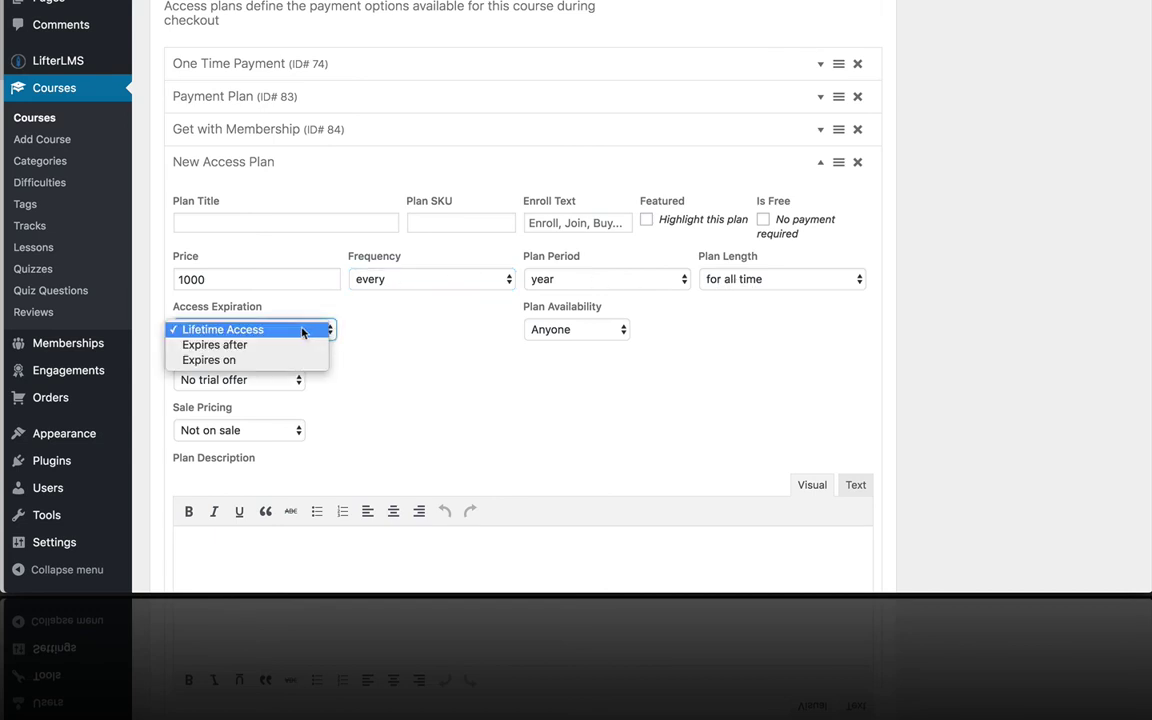
left_click(265, 329)
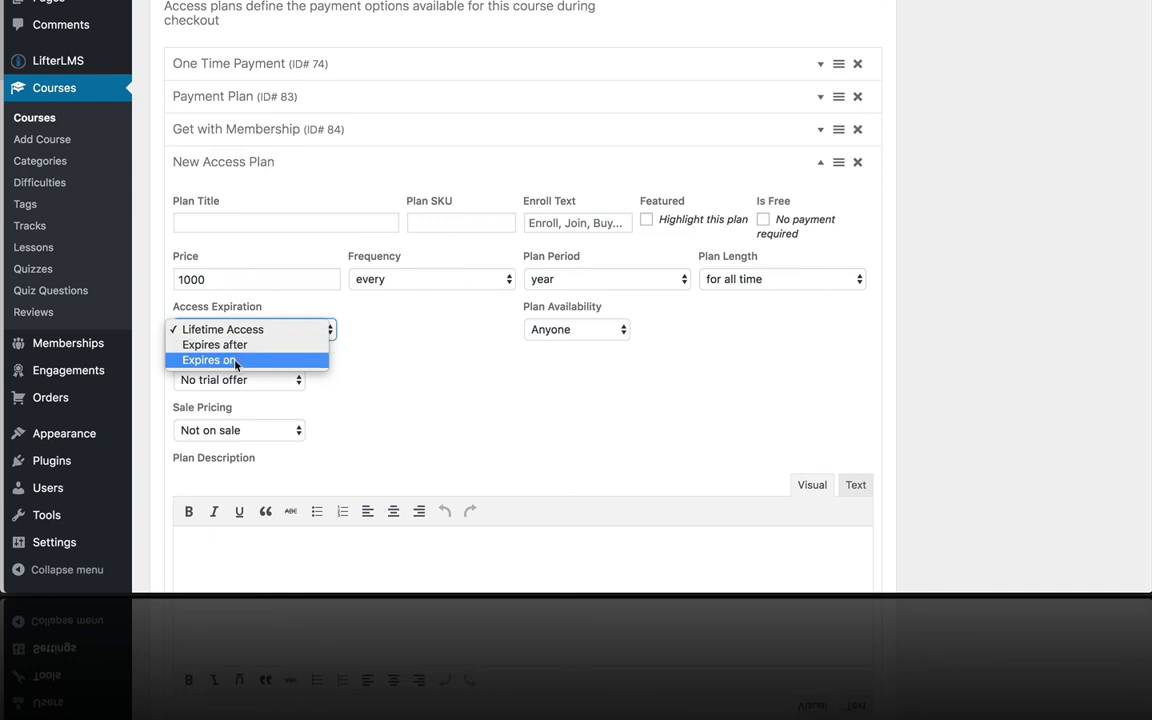
left_click(232, 345)
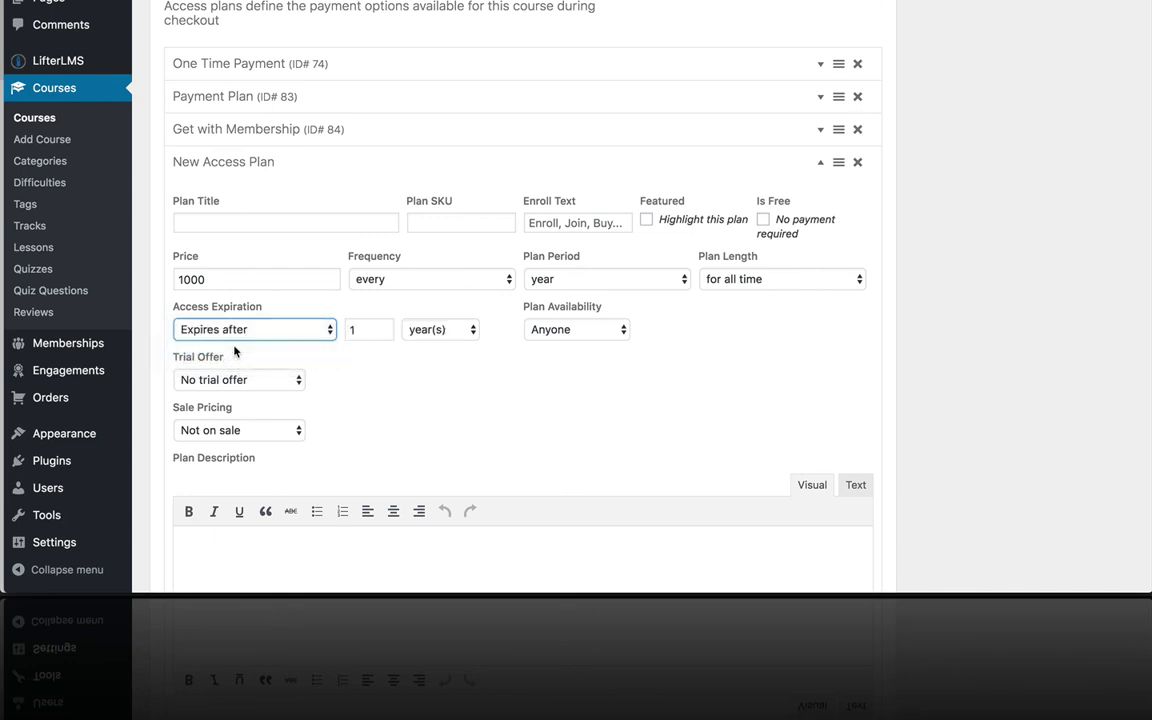
left_click(372, 330)
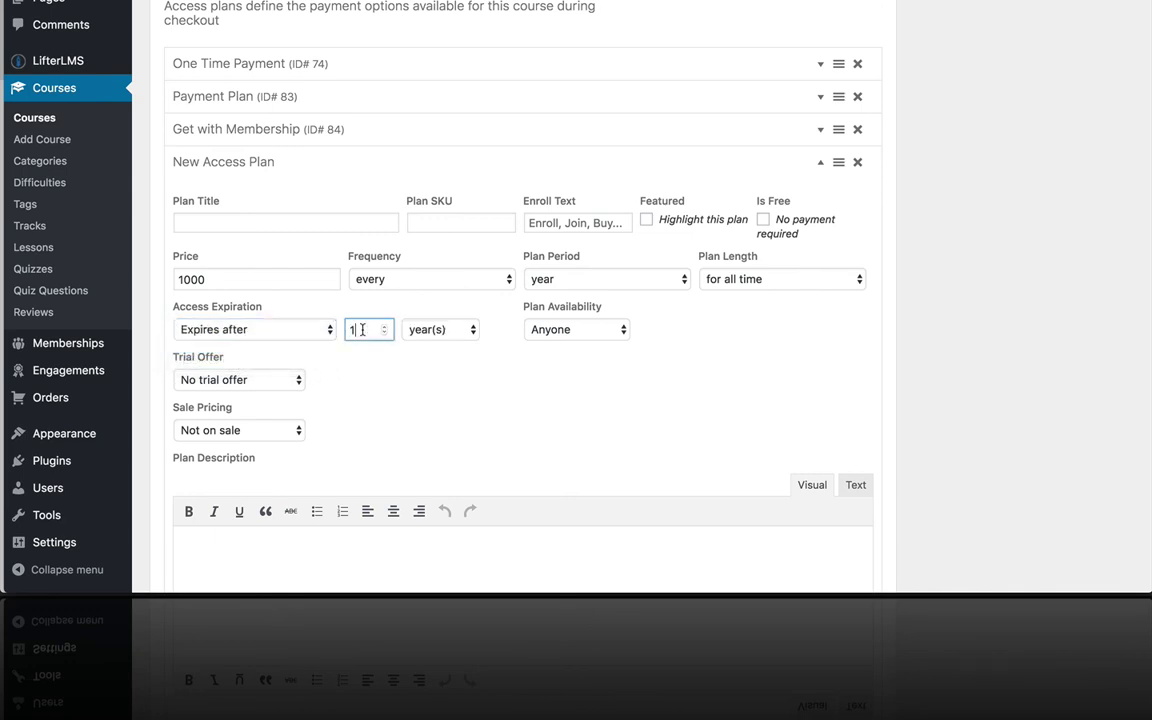
left_click(447, 331)
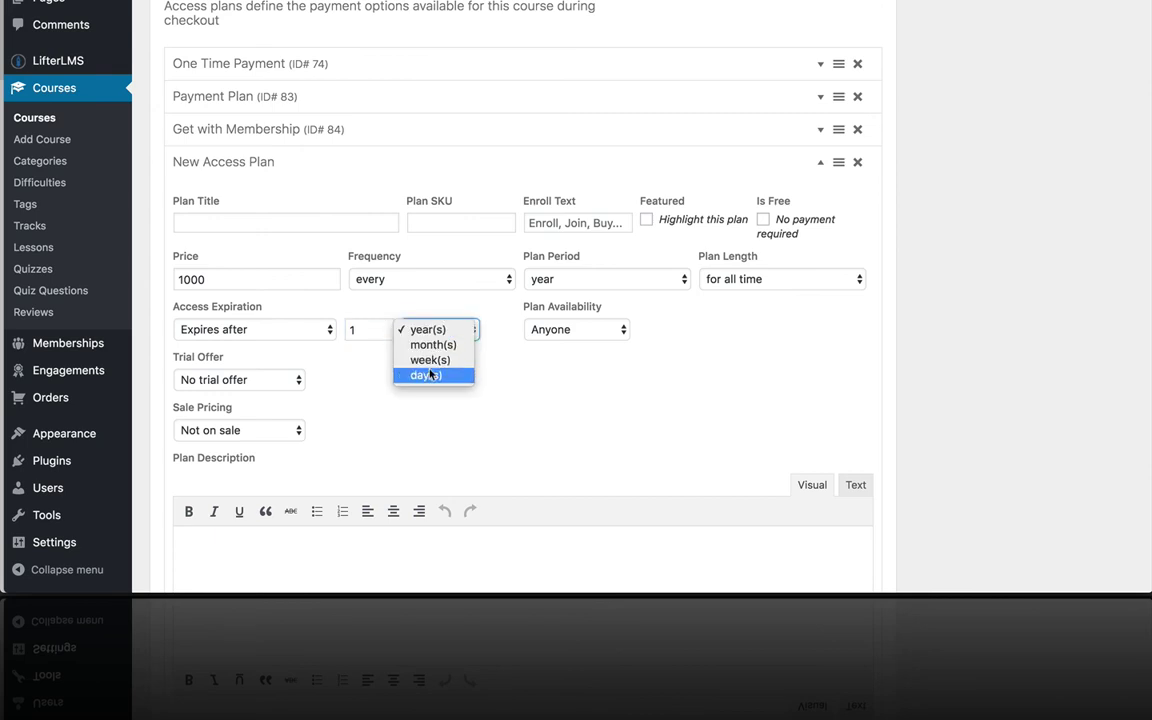
left_click(288, 324)
left_click(281, 330)
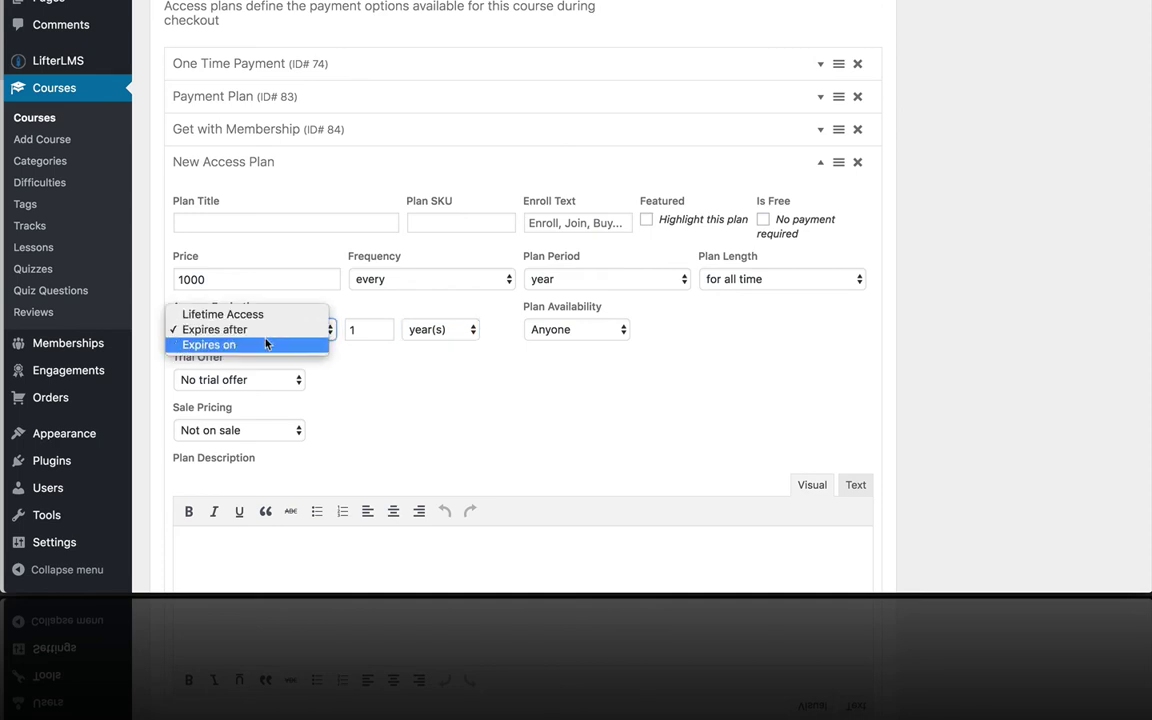
left_click(263, 344)
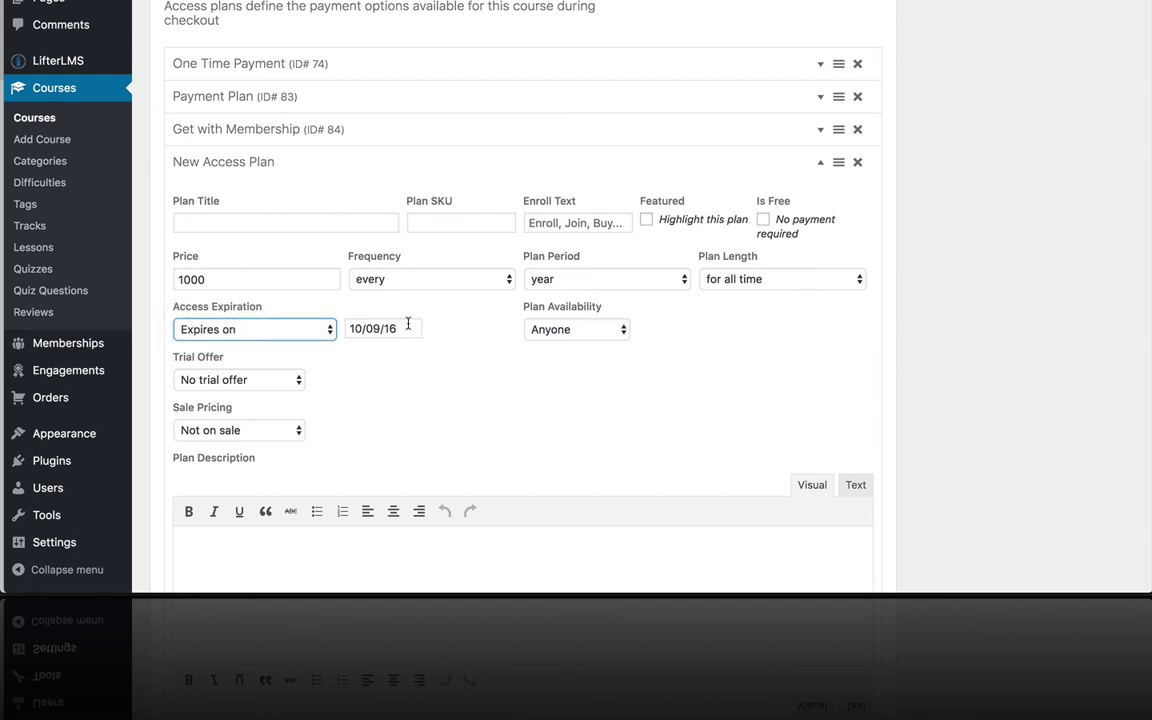
left_click(408, 323)
left_click(709, 367)
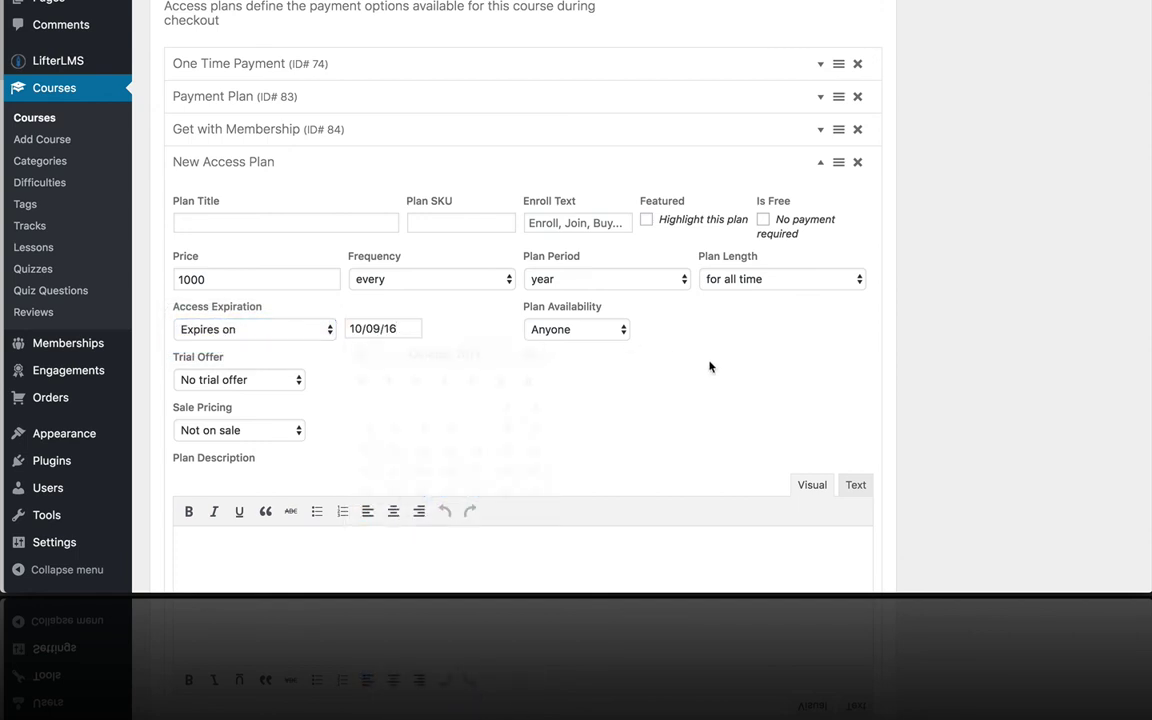
Keep Plan Availability at Anyone and enable a trial offer.
left_click(581, 328)
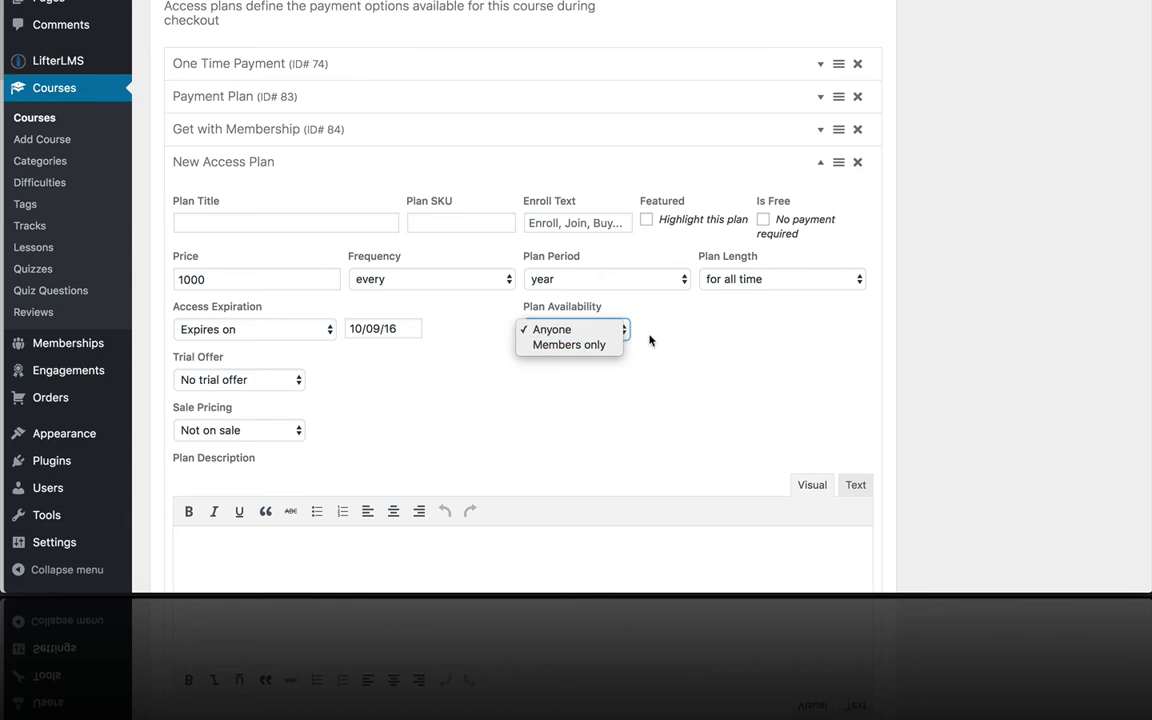
left_click(689, 362)
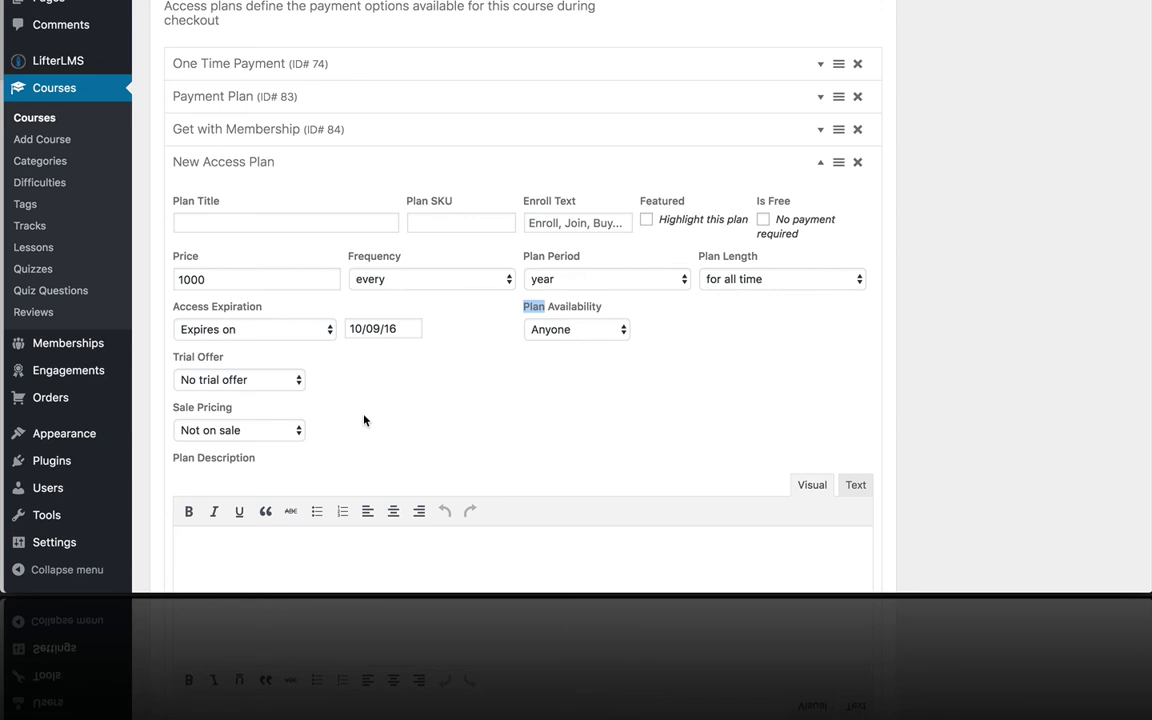
left_click(265, 379)
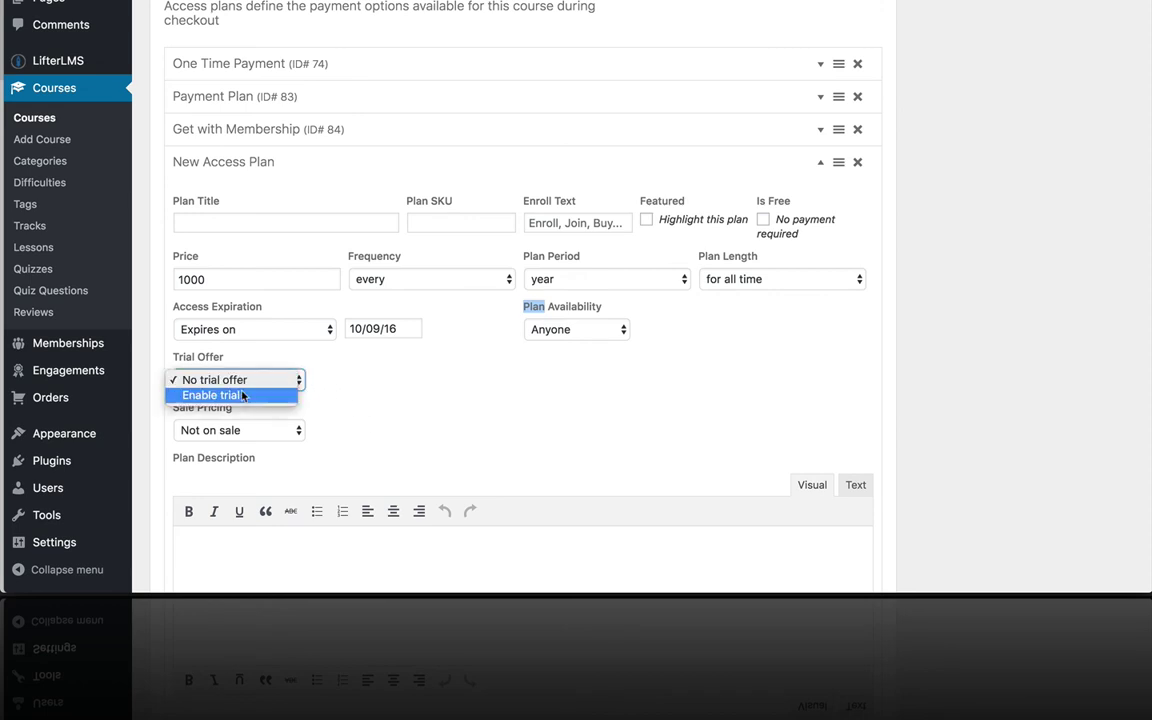
left_click(240, 395)
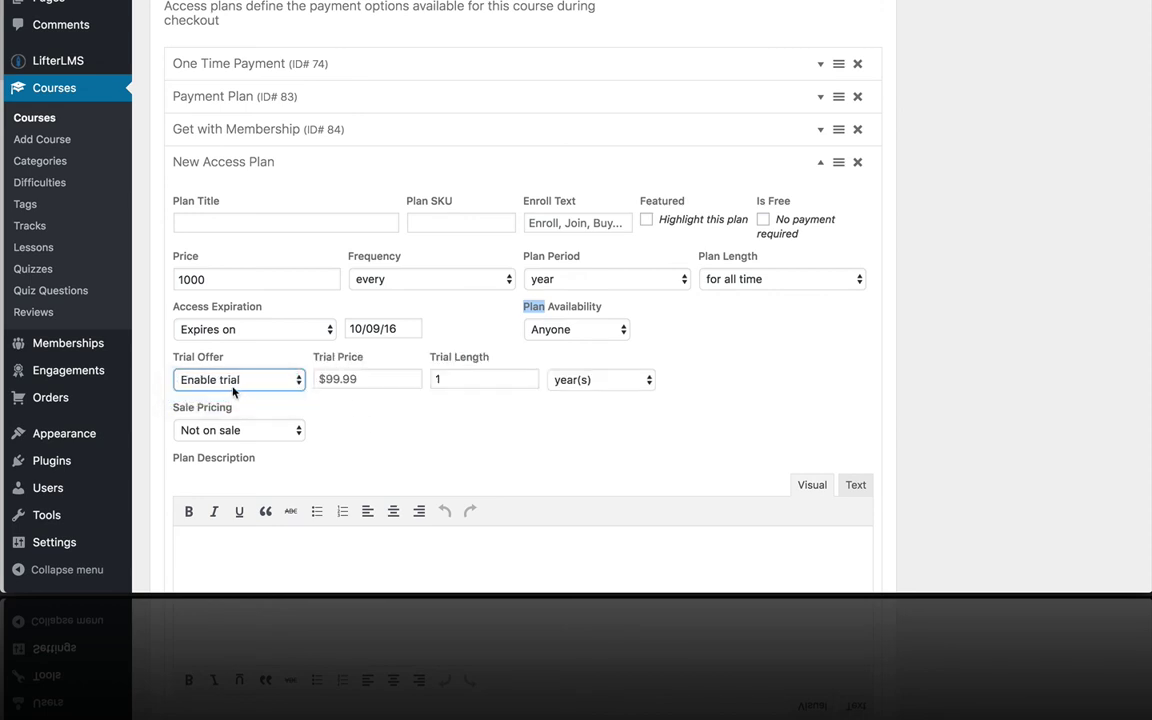
Set the trial price to 0 and the trial length unit to week(s).
left_click(385, 379)
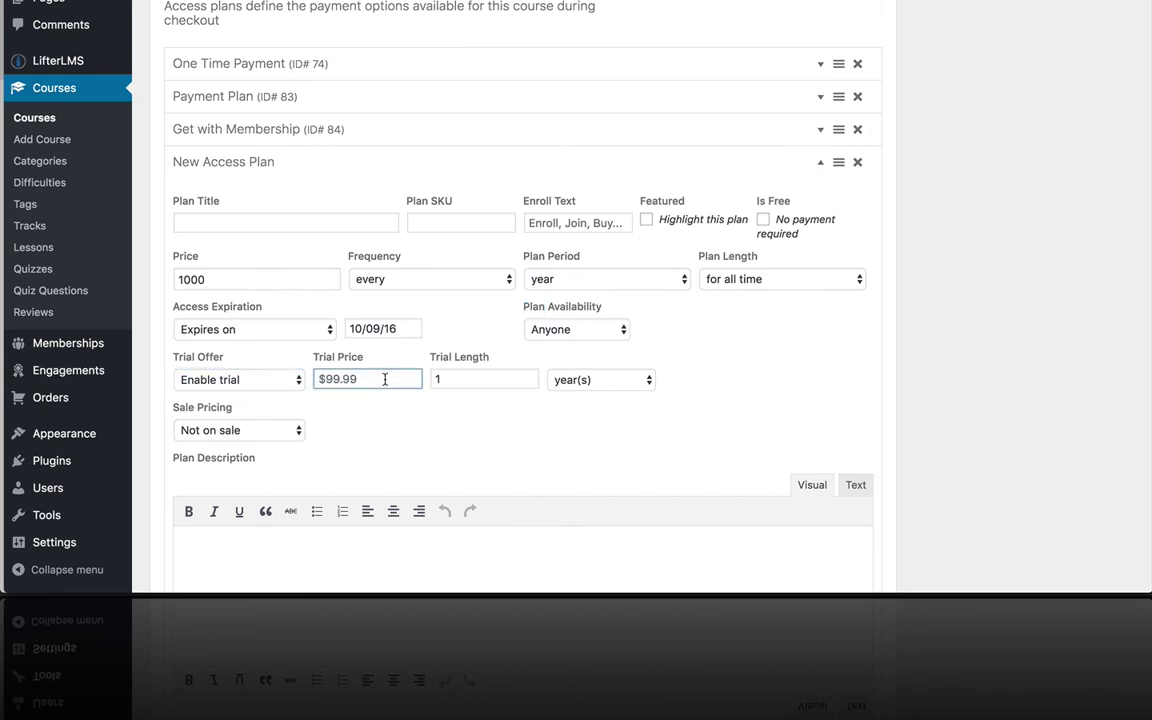
type("1")
left_click(588, 380)
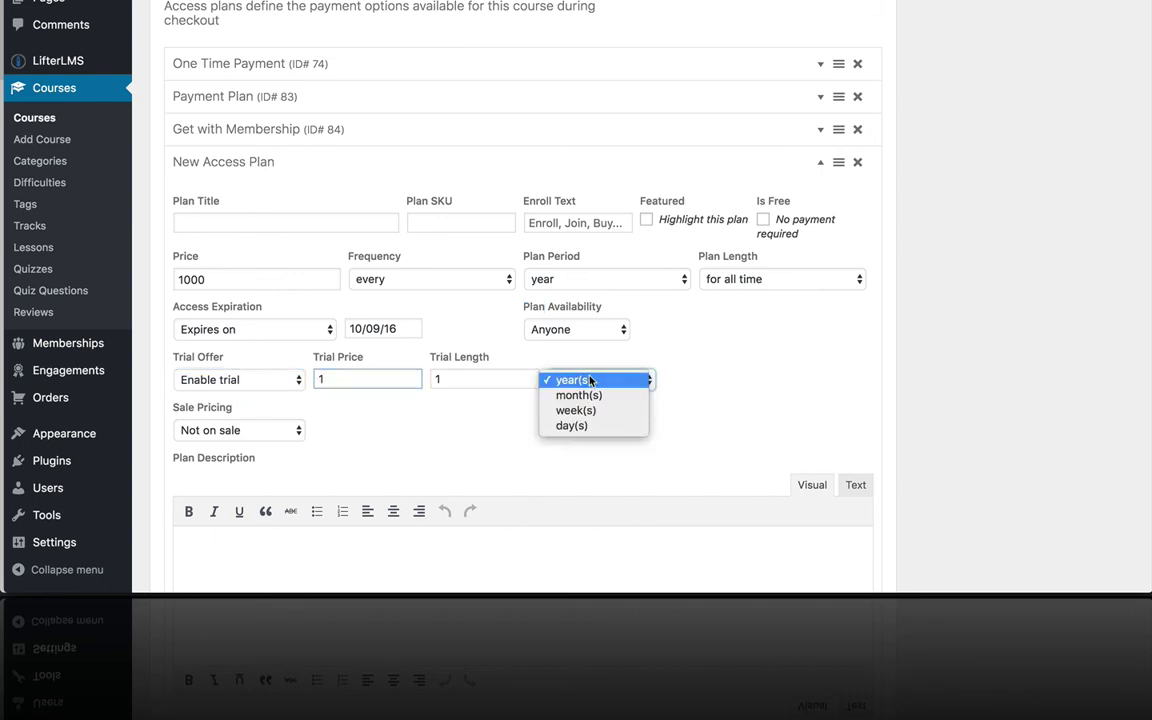
left_click(580, 411)
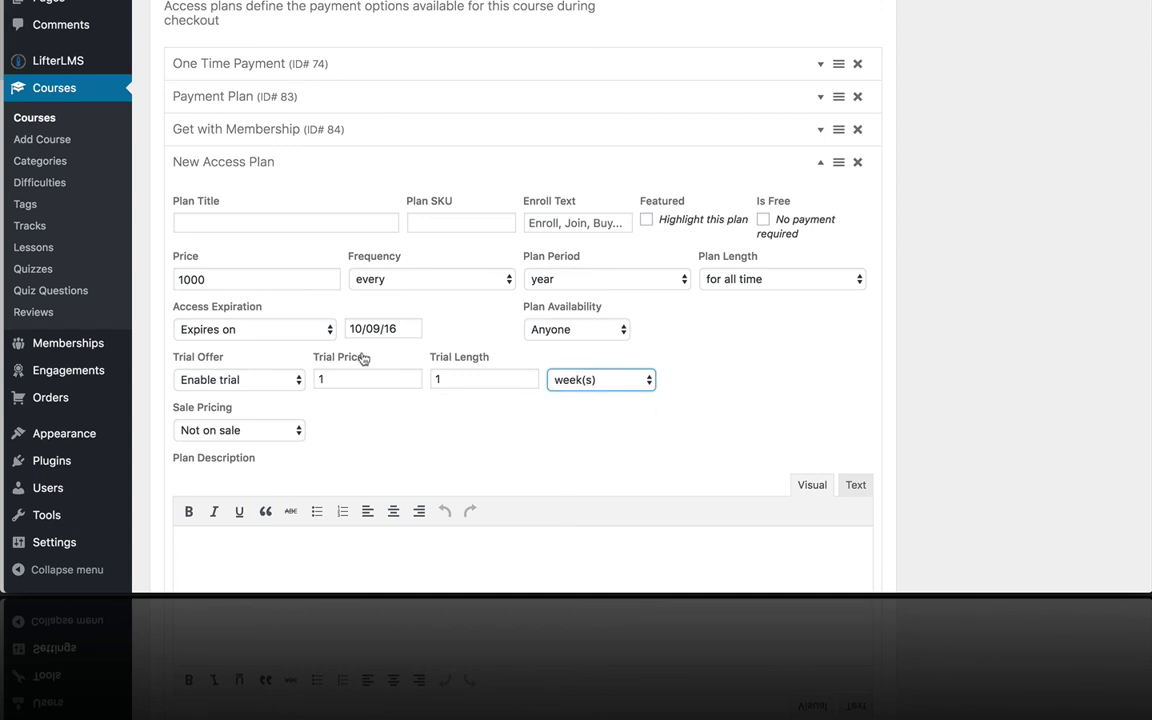
left_click_drag(341, 372, 313, 373)
type("0")
left_click(394, 424)
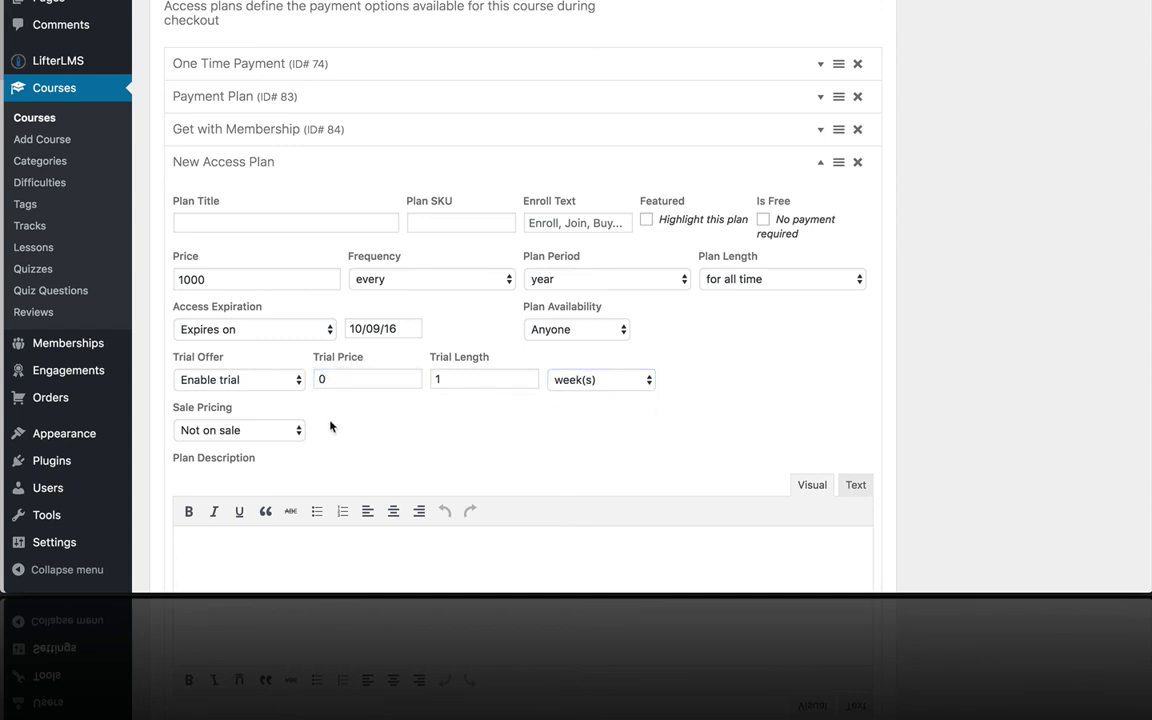
left_click(278, 432)
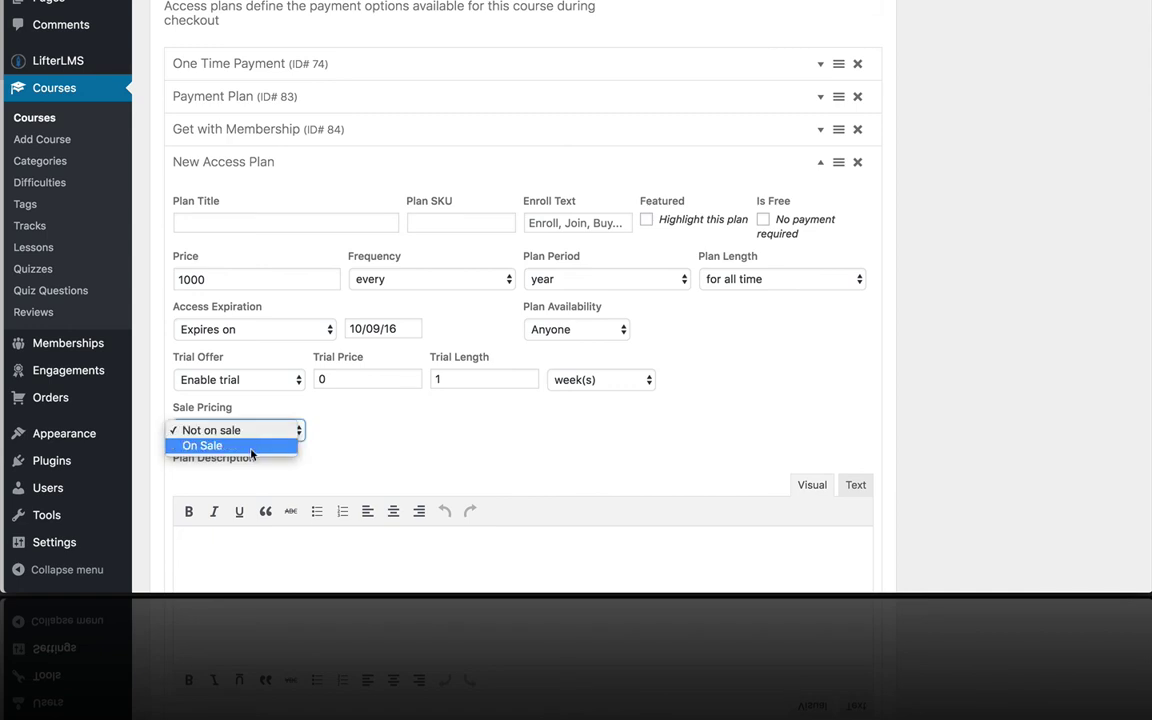
left_click(252, 447)
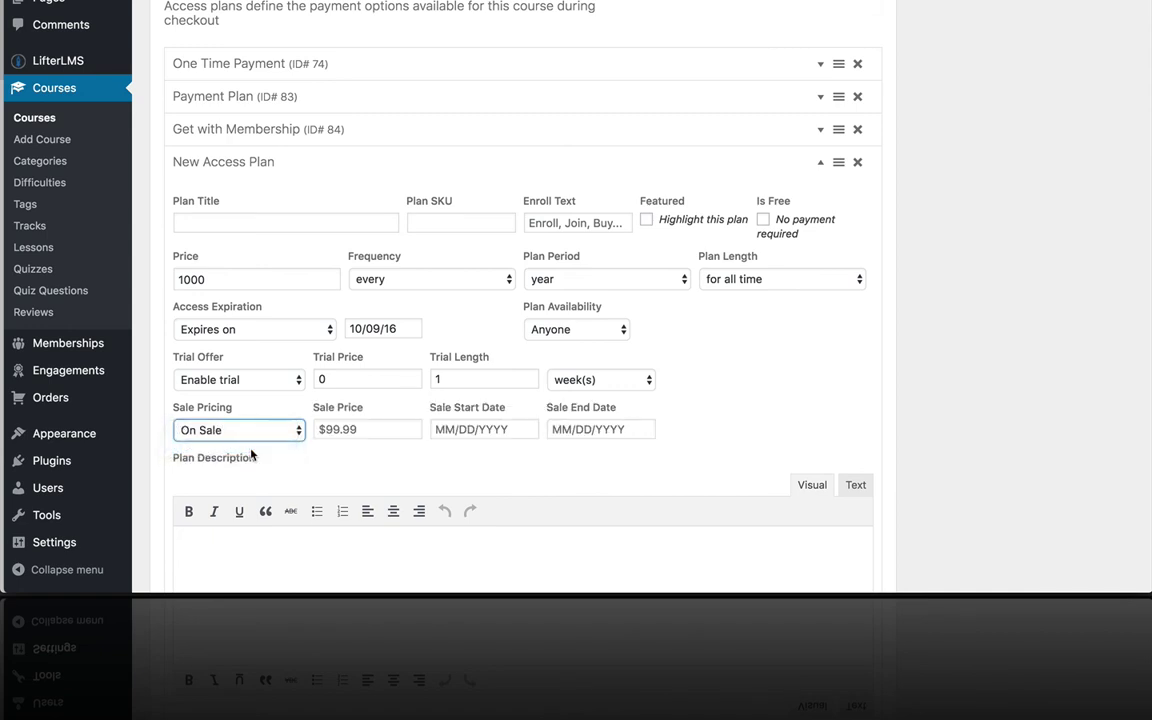
left_click(343, 430)
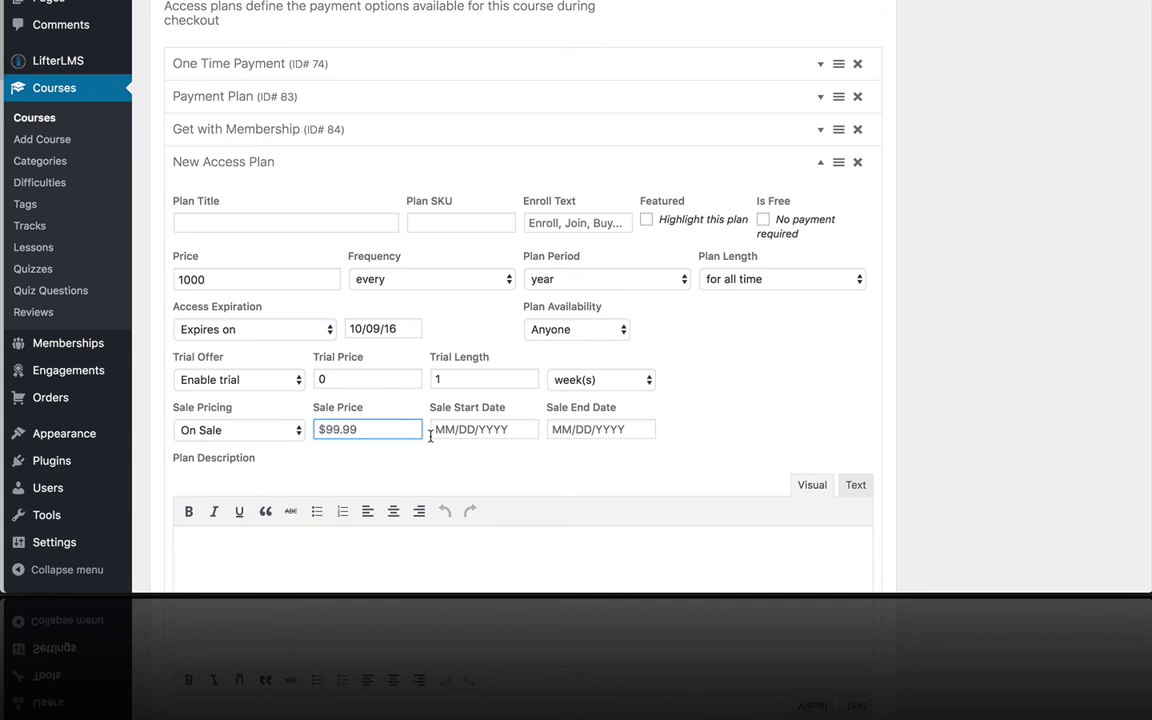
type("500")
left_click(509, 422)
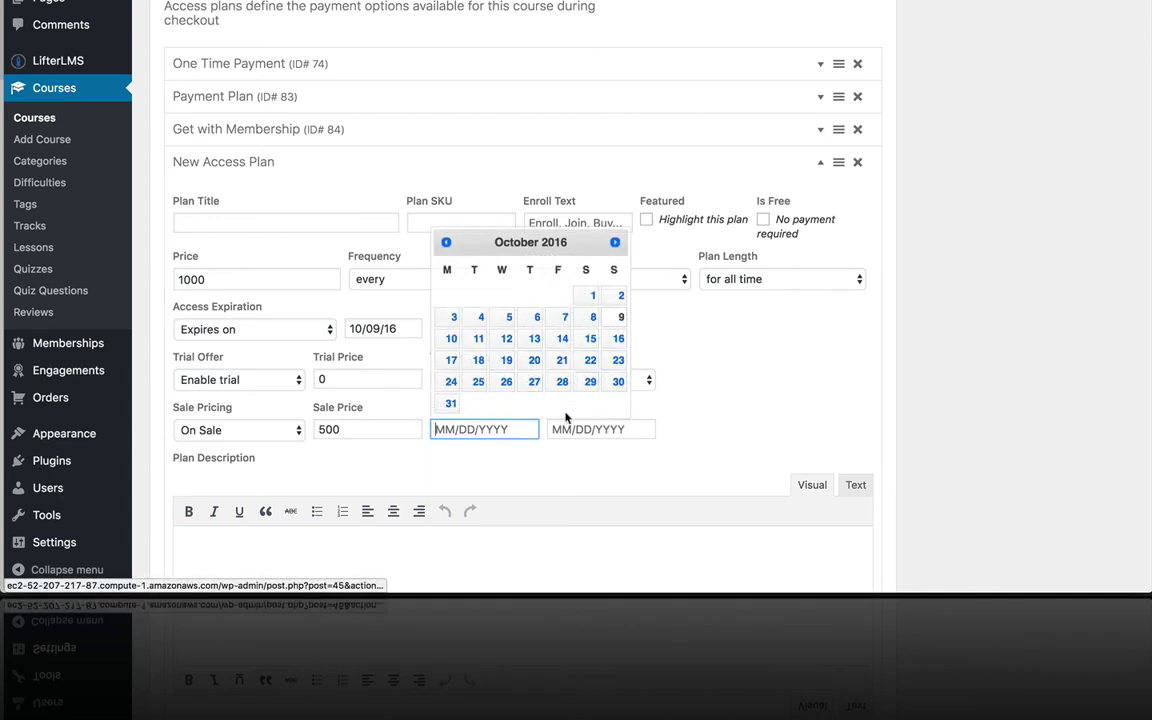
left_click(481, 460)
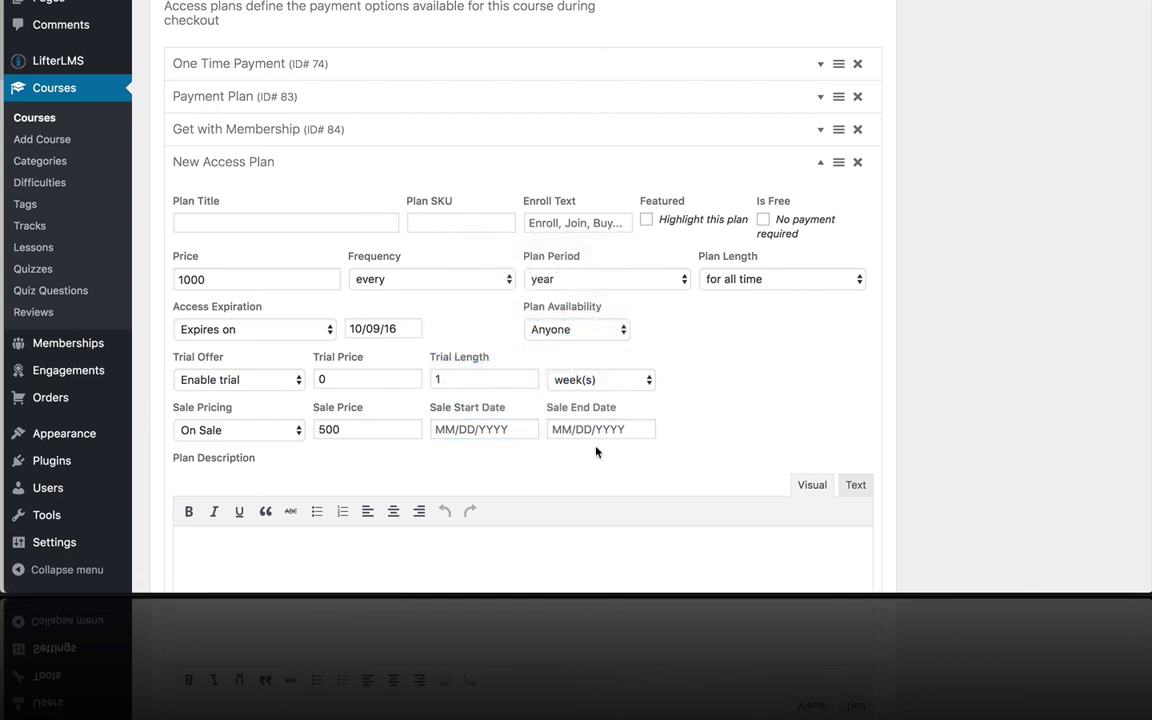
left_click(245, 430)
key("Escape")
key("Up")
View the course's public pricing table via the permalink, then return to the editor.
scroll(470, 442, "up", 1)
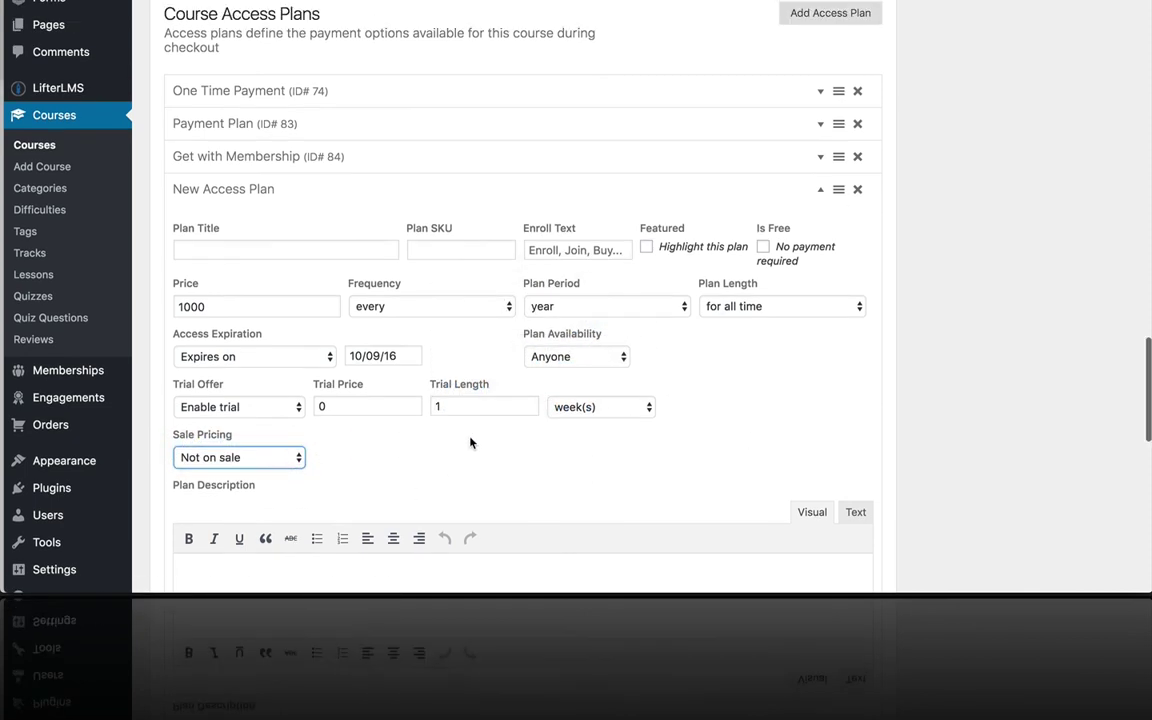
scroll(419, 309, "up", 15)
scroll(419, 309, "up", 5)
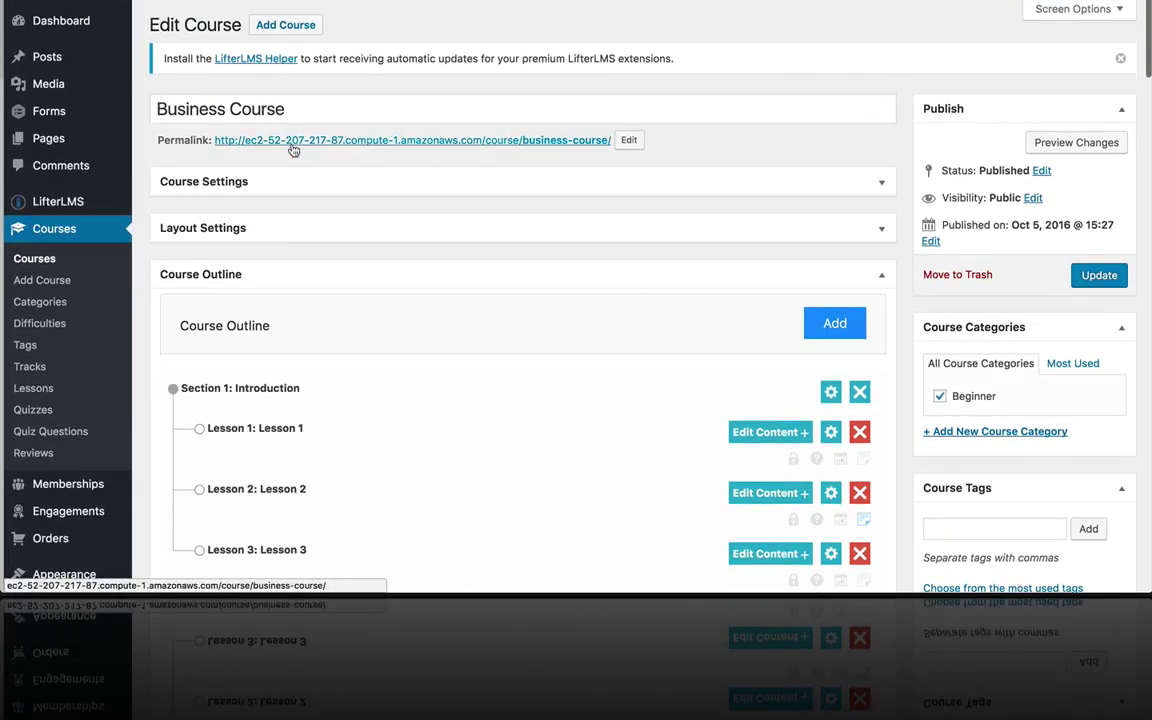
left_click(292, 145)
scroll(473, 357, "down", 5)
scroll(473, 357, "down", 3)
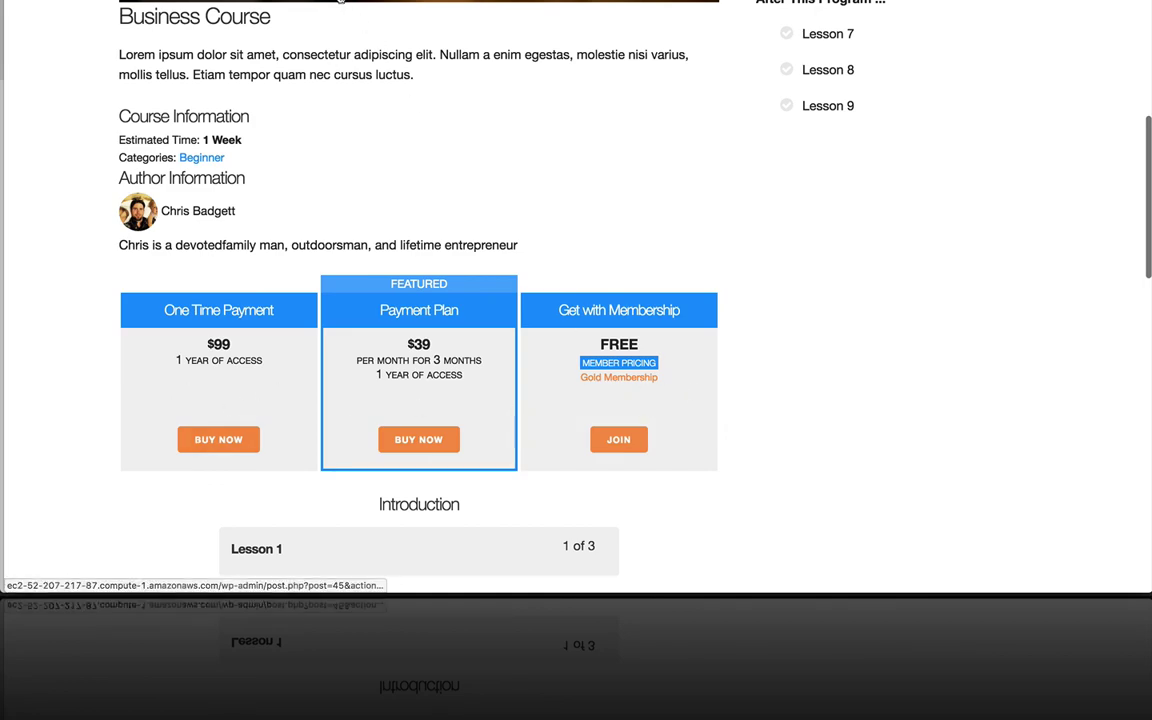
left_click(341, 2)
Expand the Get with Membership access plan to review its settings.
scroll(422, 277, "down", 10)
scroll(422, 277, "down", 5)
scroll(422, 277, "down", 5)
scroll(422, 277, "down", 5)
scroll(422, 273, "down", 2)
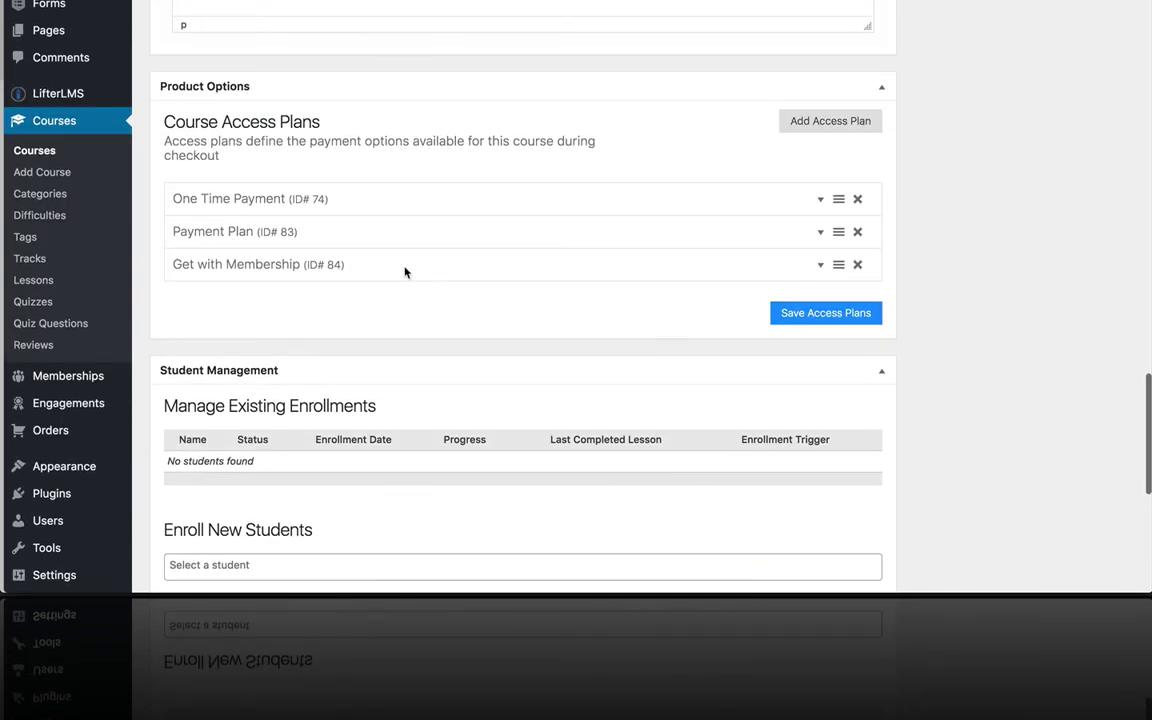
left_click(405, 268)
scroll(405, 270, "down", 2)
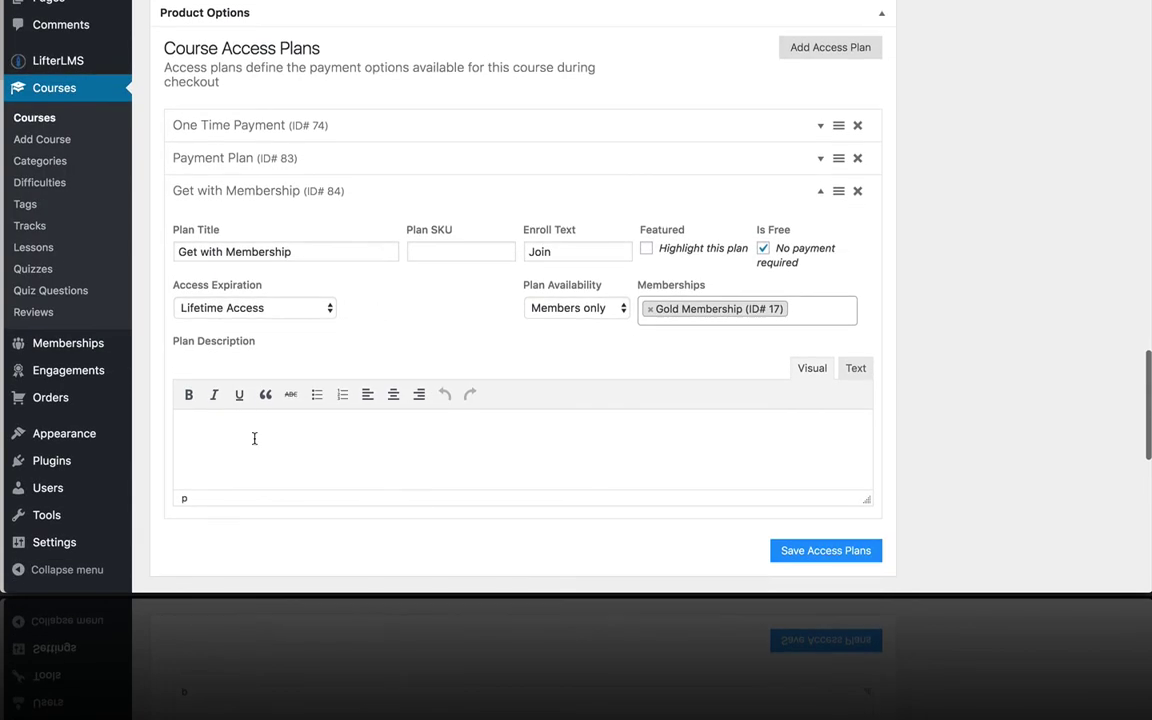
left_click(252, 440)
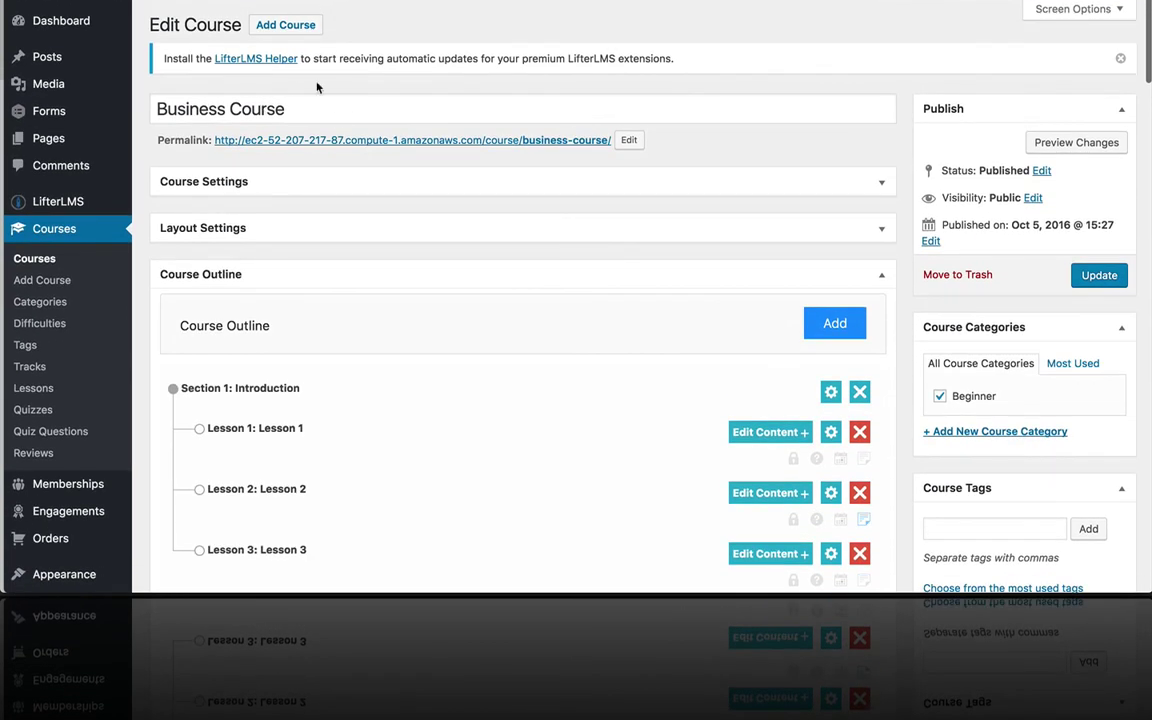
Open the public Business Course page and scroll to its three-plan pricing table.
left_click(338, 141)
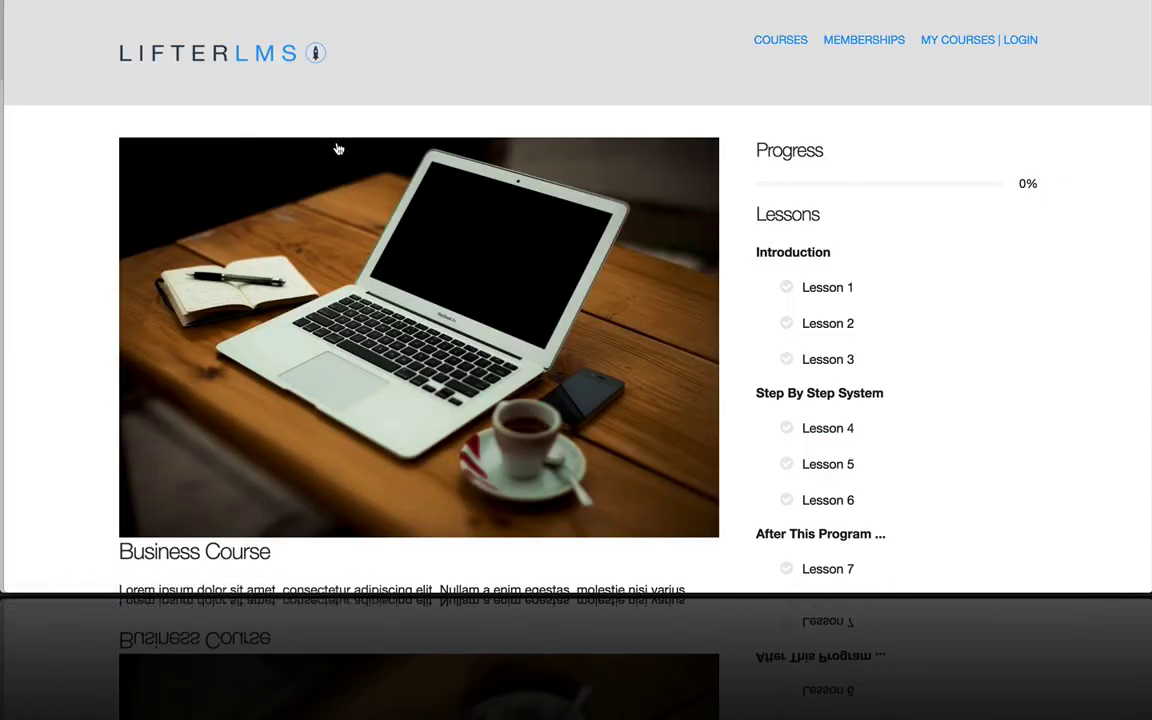
scroll(360, 237, "down", 4)
scroll(362, 237, "down", 5)
scroll(362, 236, "down", 2)
scroll(362, 236, "down", 1)
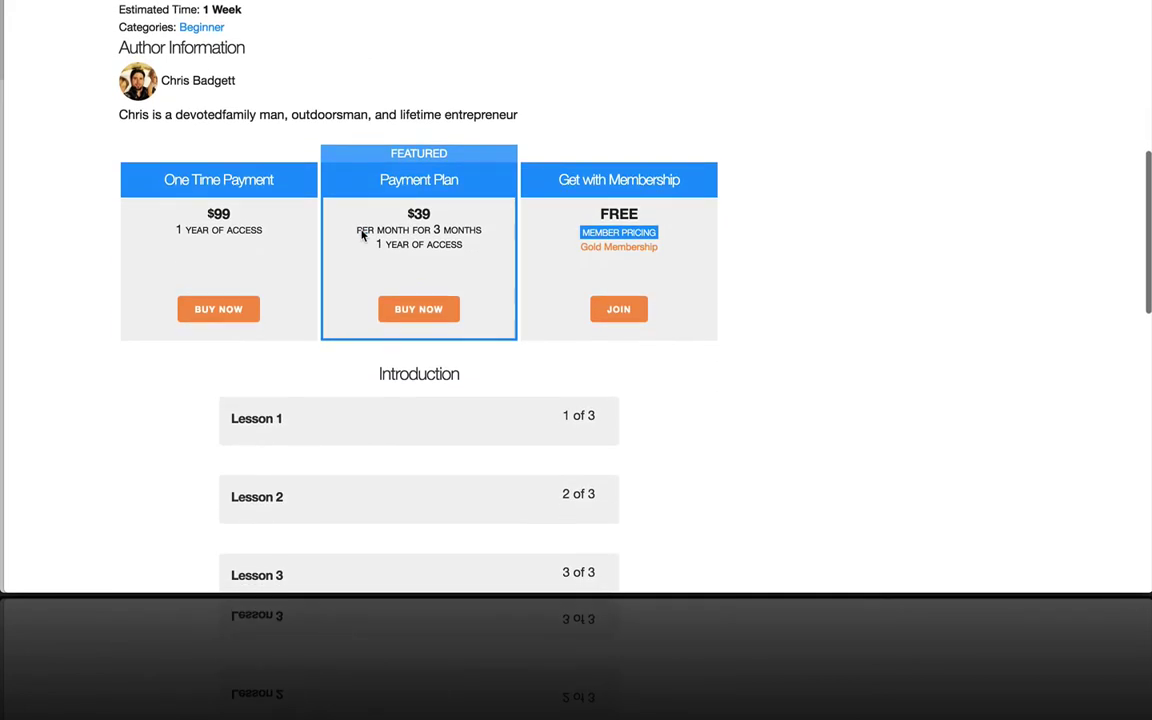